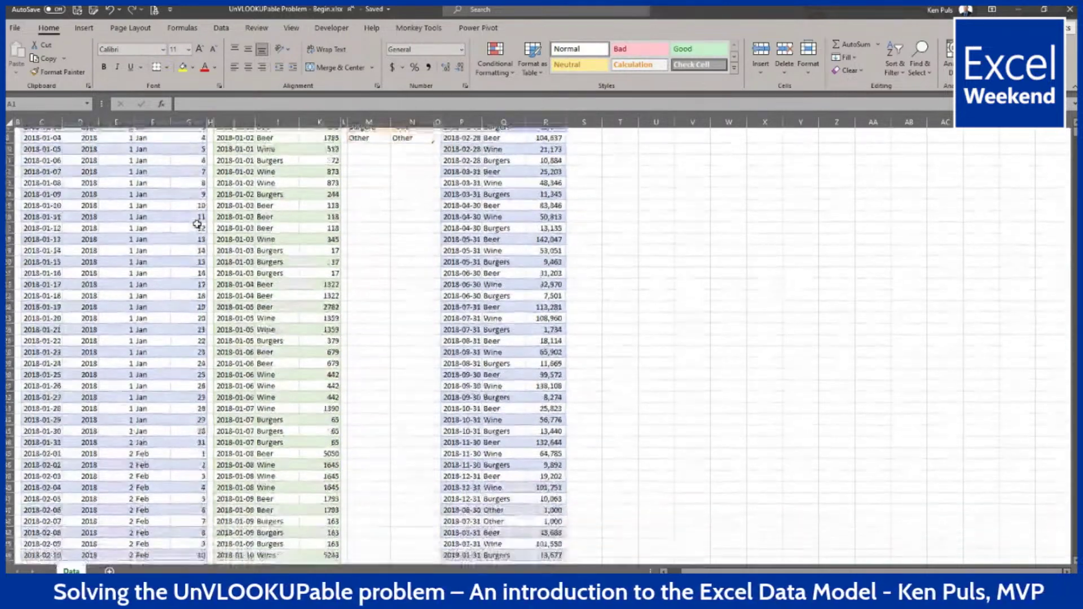
# Step: Review the available table styles and check the table names assigned to the Sales, Calendar and Budgets tables
pyautogui.scroll(3, 197, 224)
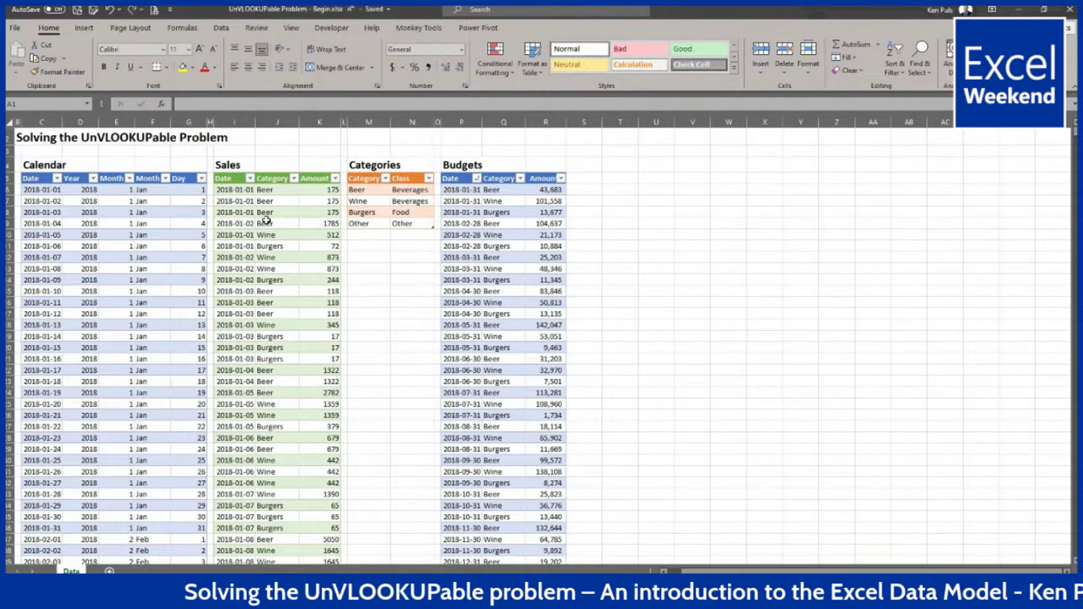
pyautogui.click(248, 204)
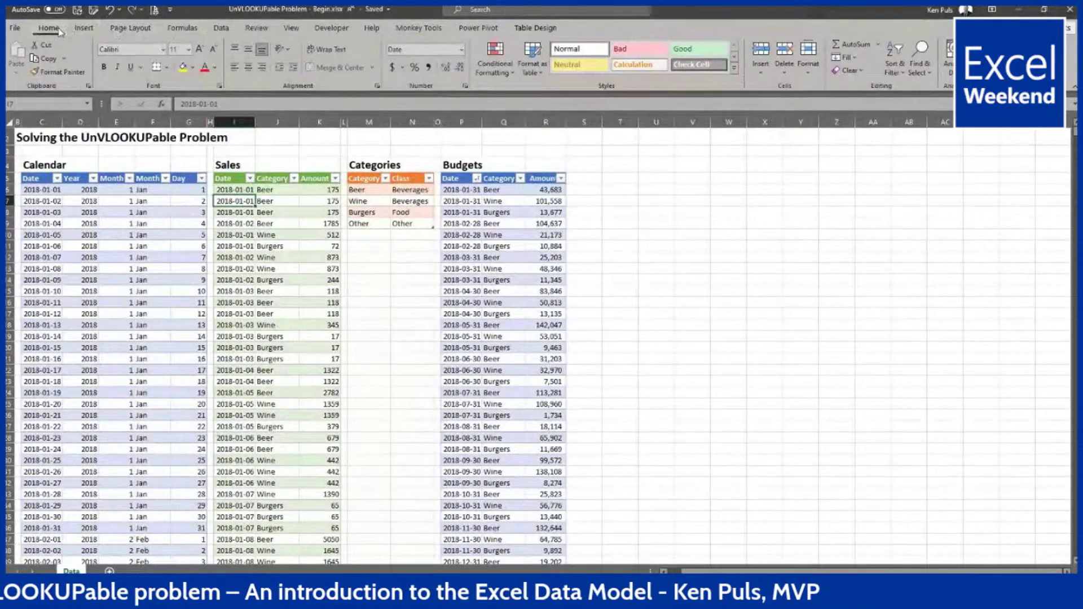
pyautogui.click(533, 63)
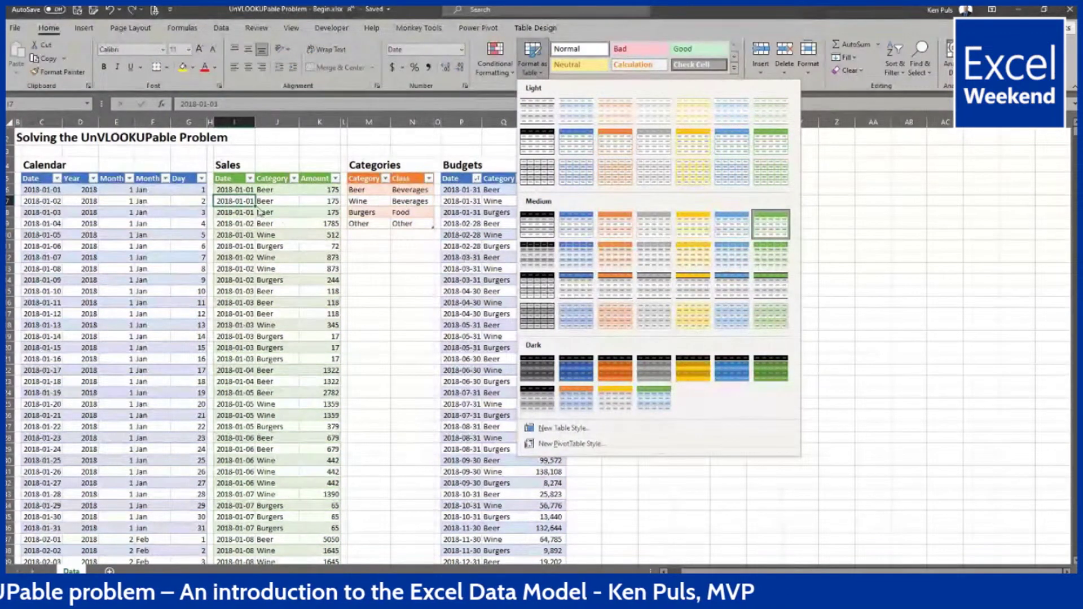
pyautogui.click(244, 201)
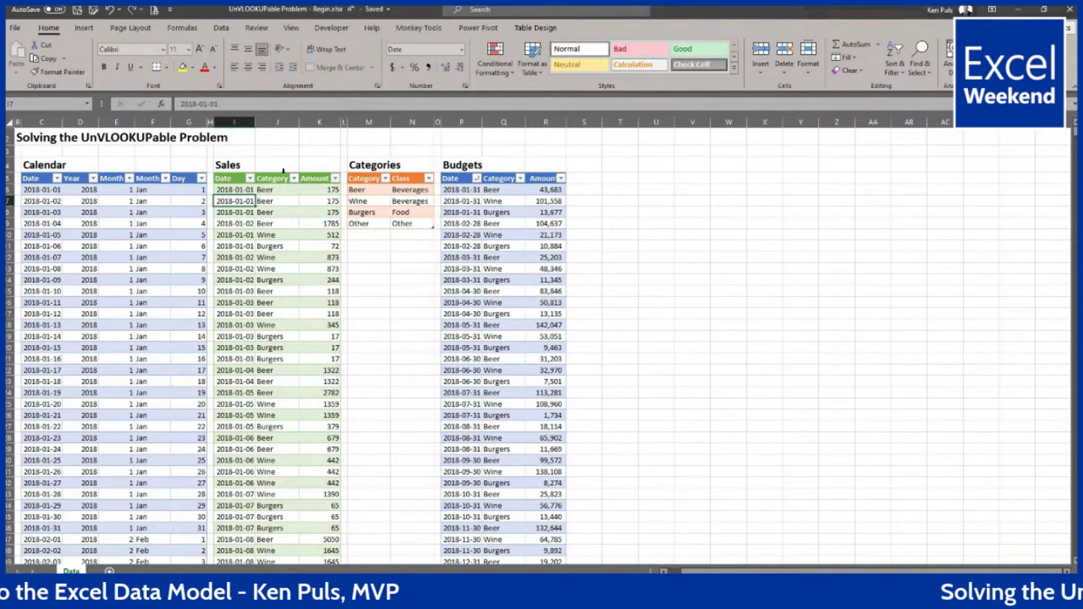
pyautogui.click(537, 33)
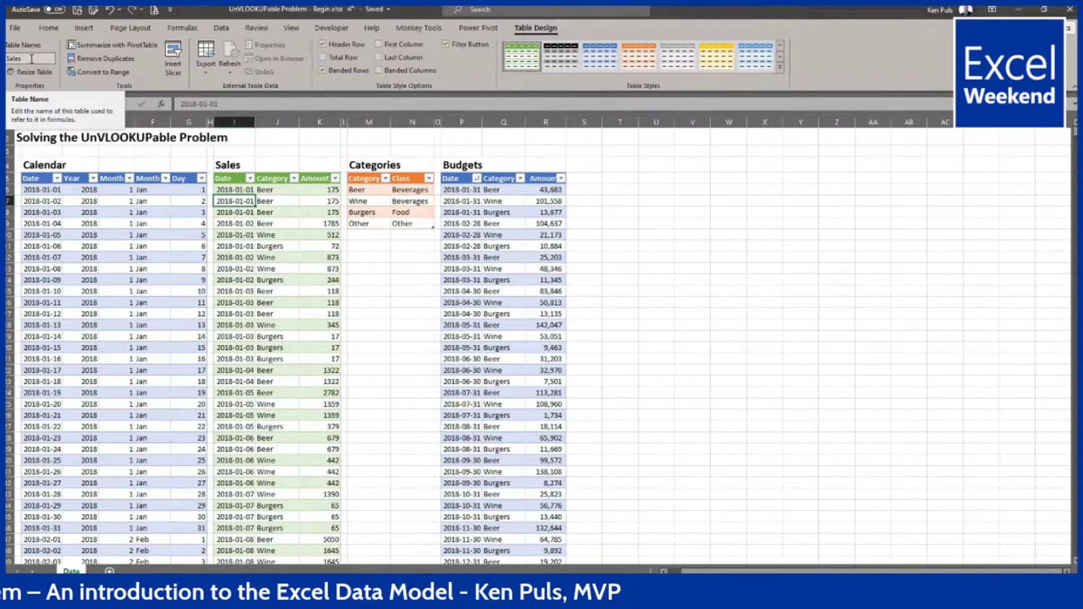
pyautogui.click(73, 192)
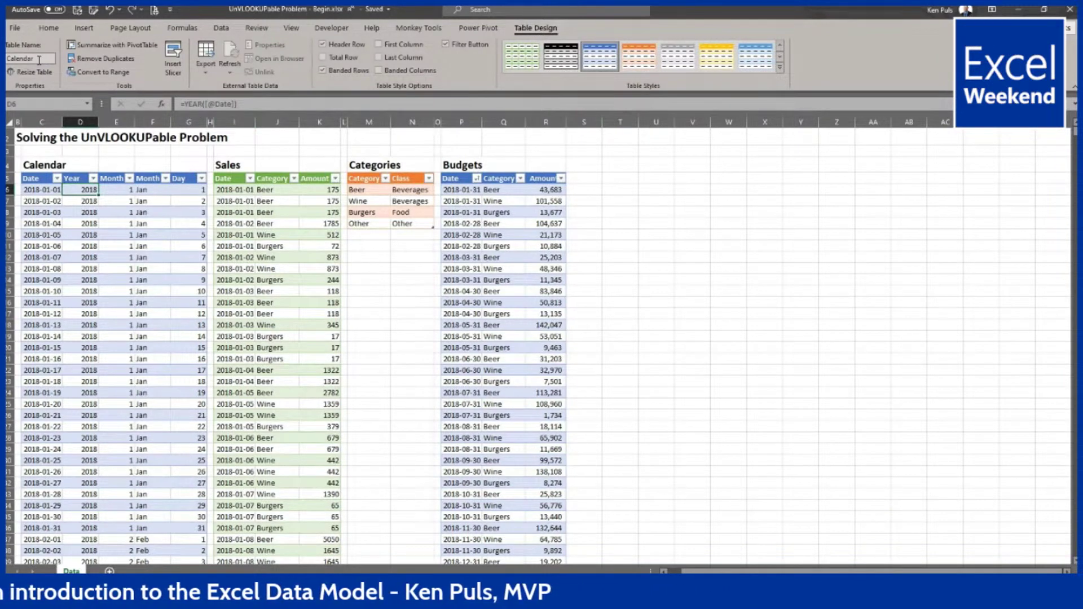
pyautogui.click(462, 201)
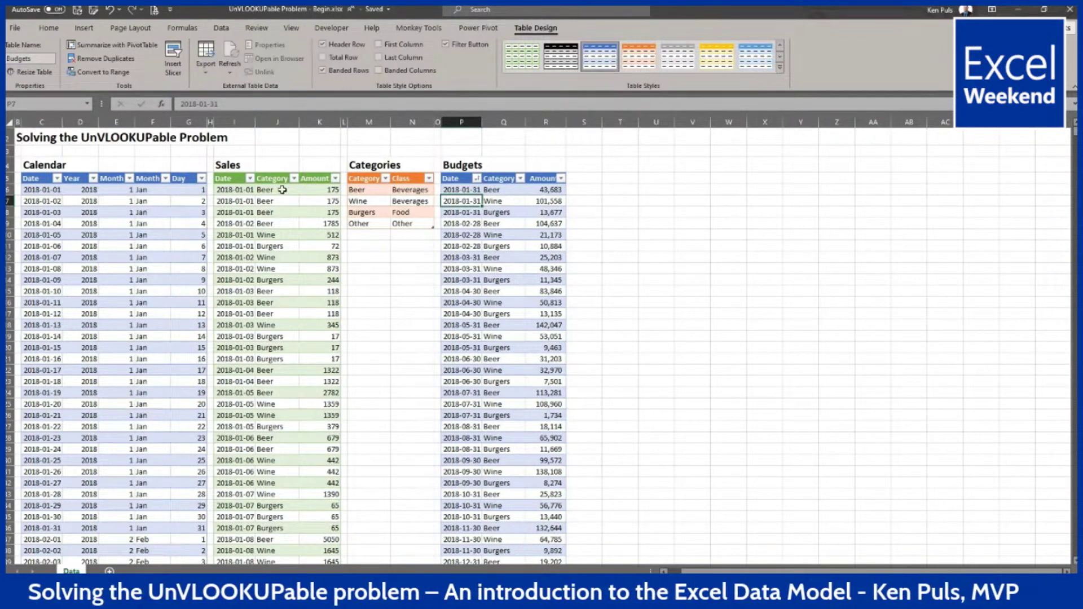
# Step: Bring the Calendar table into Power Query and change its Date column to the Date type, replacing the current conversion
pyautogui.click(90, 202)
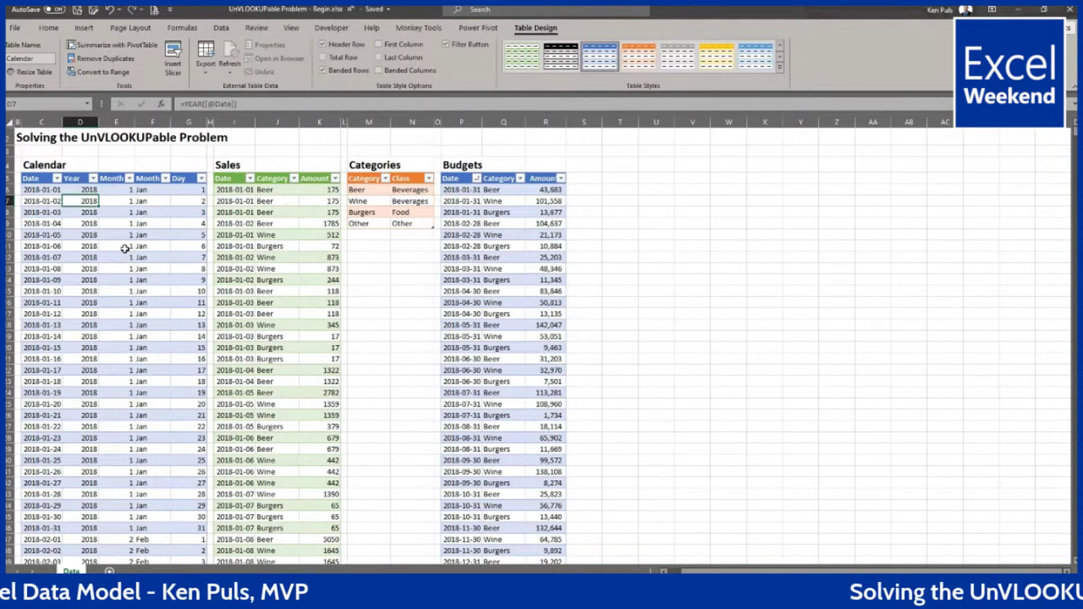
pyautogui.click(222, 30)
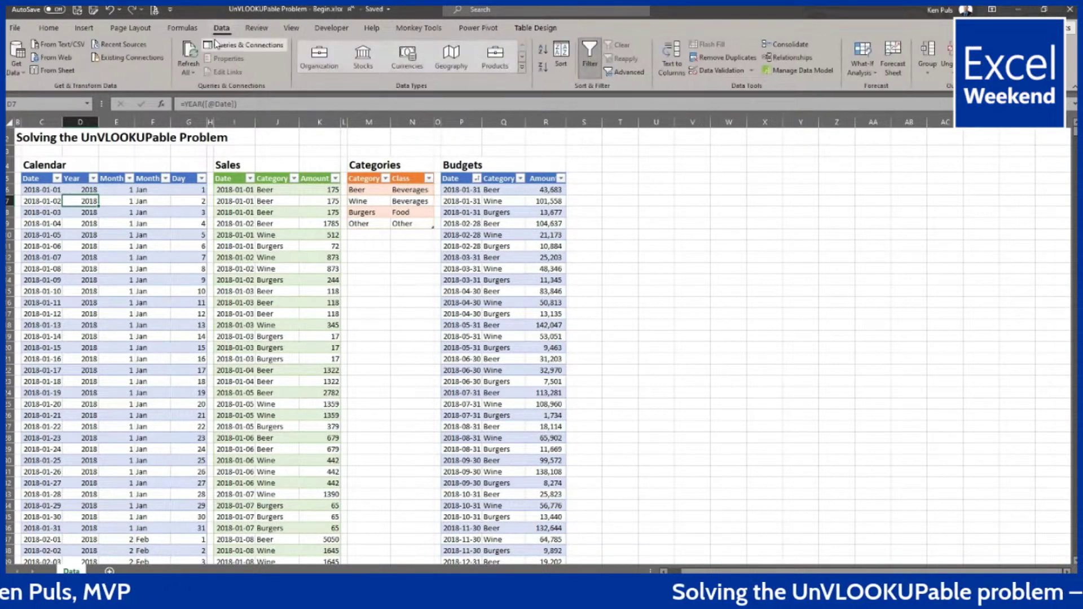
pyautogui.click(70, 75)
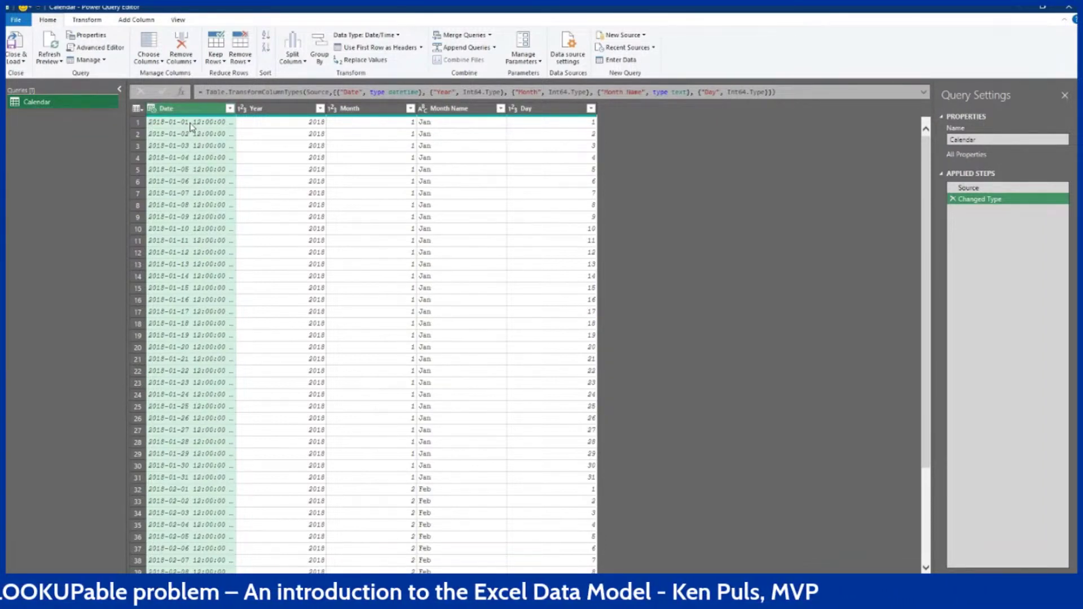
pyautogui.click(153, 108)
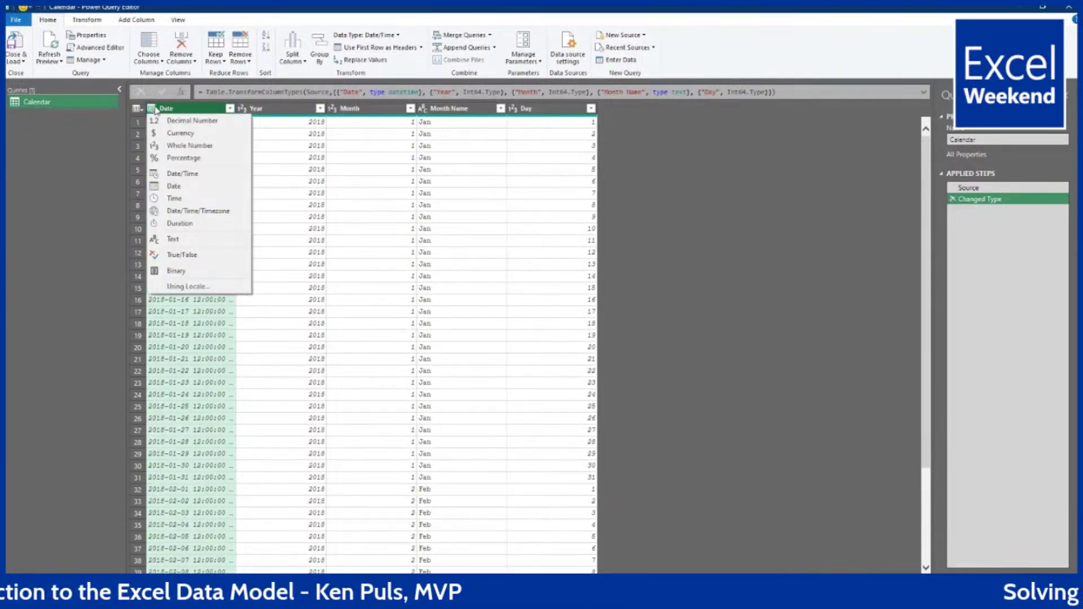
pyautogui.click(173, 187)
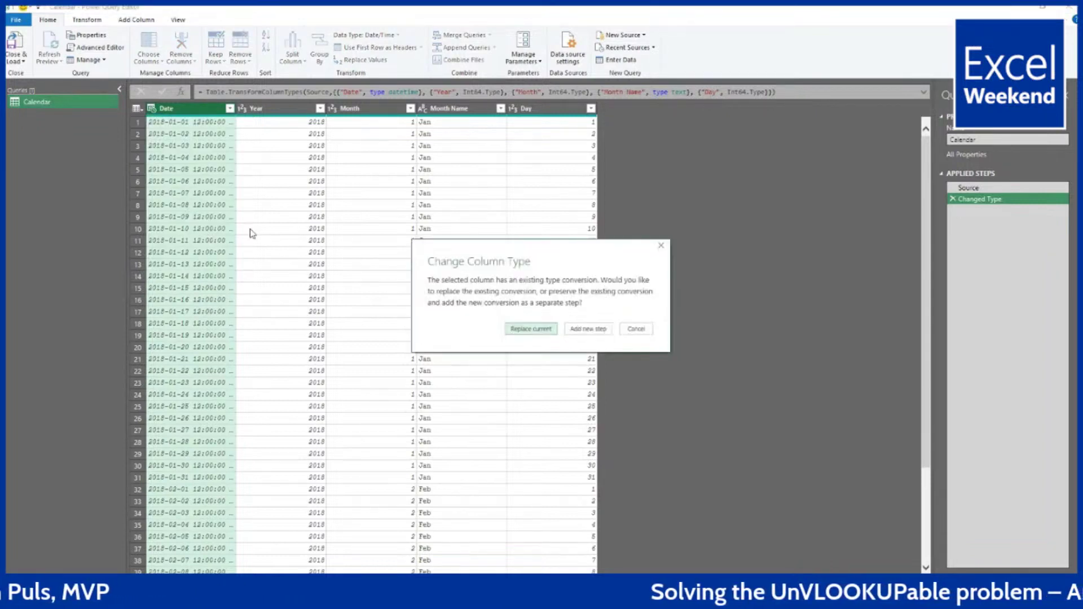
pyautogui.click(511, 332)
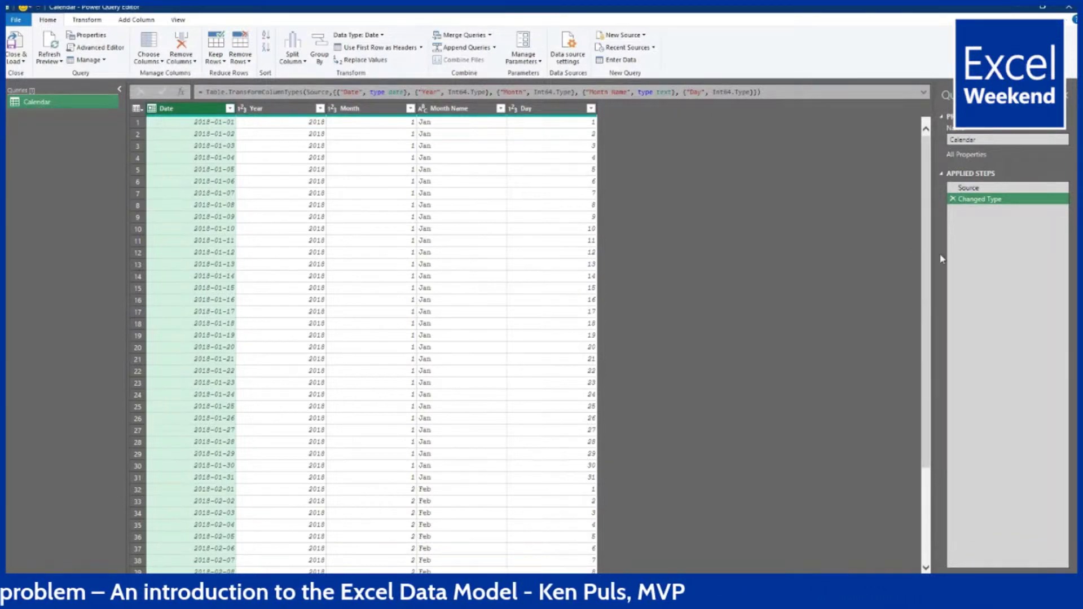
pyautogui.click(978, 189)
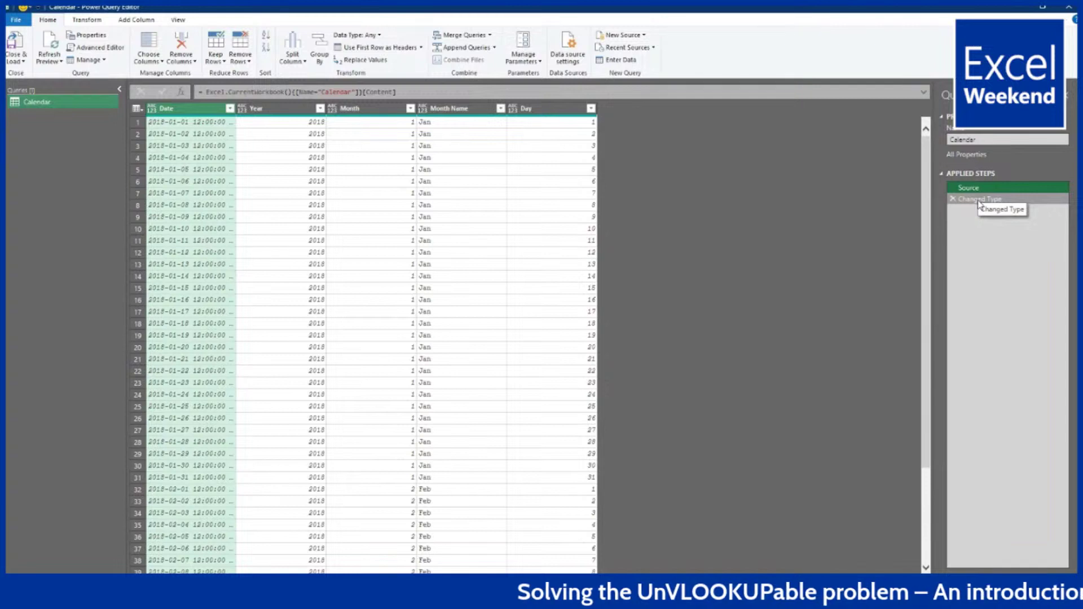
pyautogui.click(980, 202)
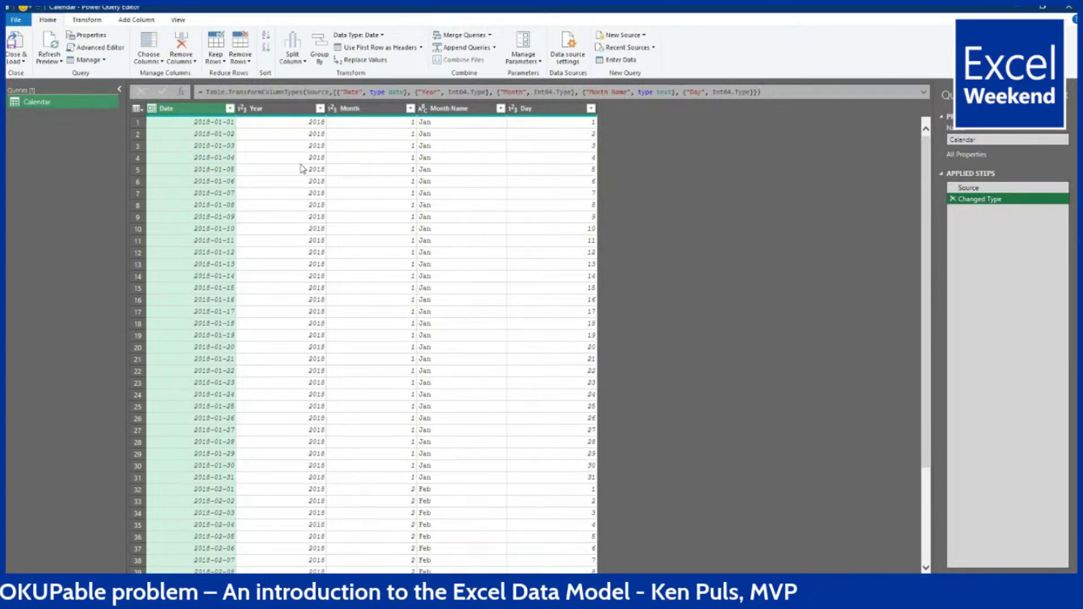
# Step: Load the Calendar query as Only Create Connection and add its data to the Data Model
pyautogui.click(27, 61)
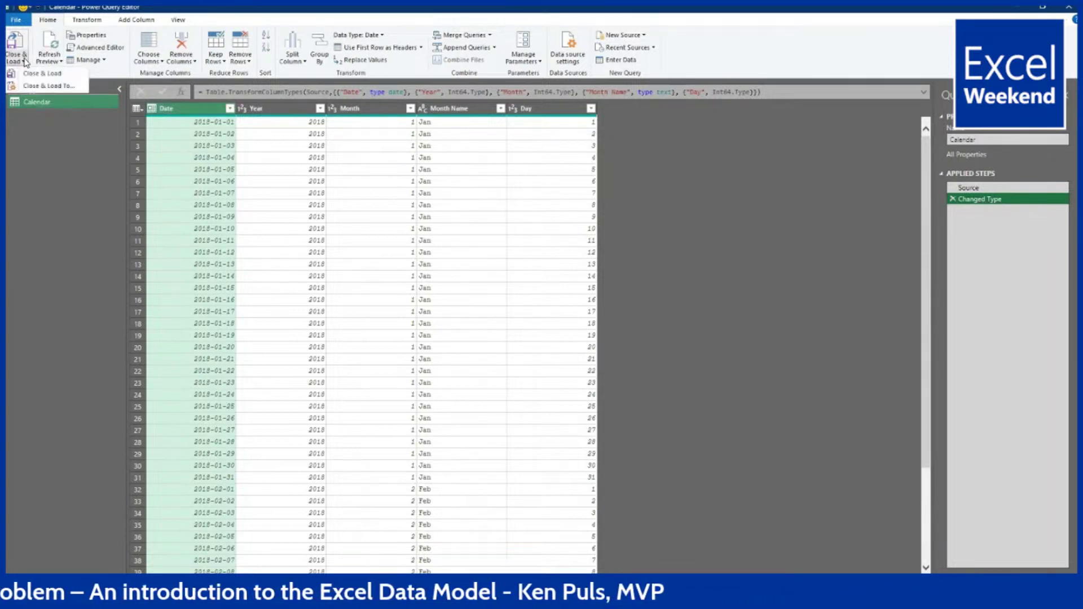
pyautogui.click(49, 89)
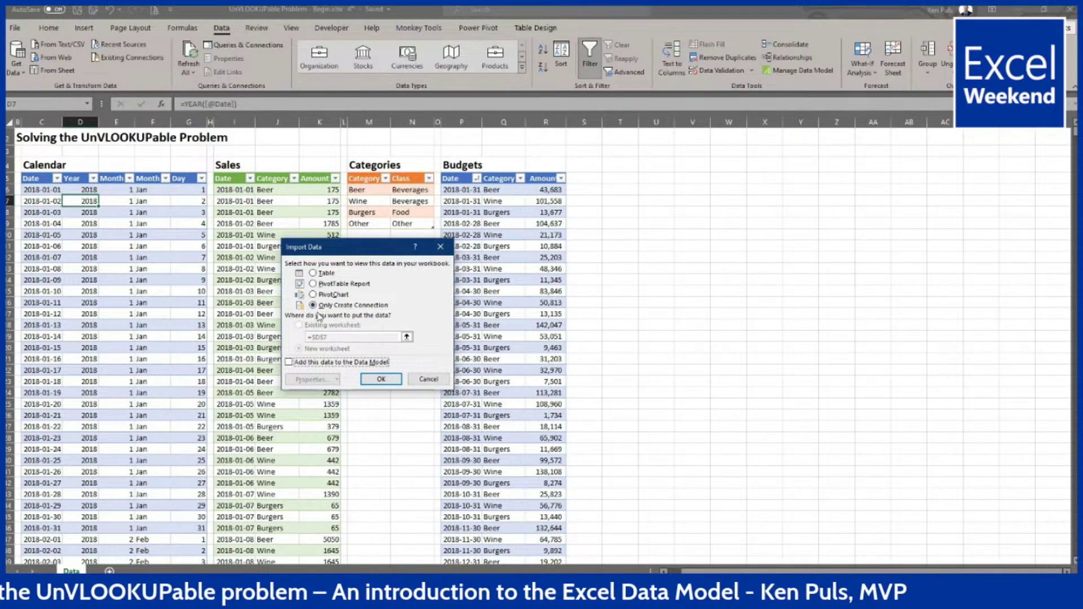
pyautogui.click(289, 362)
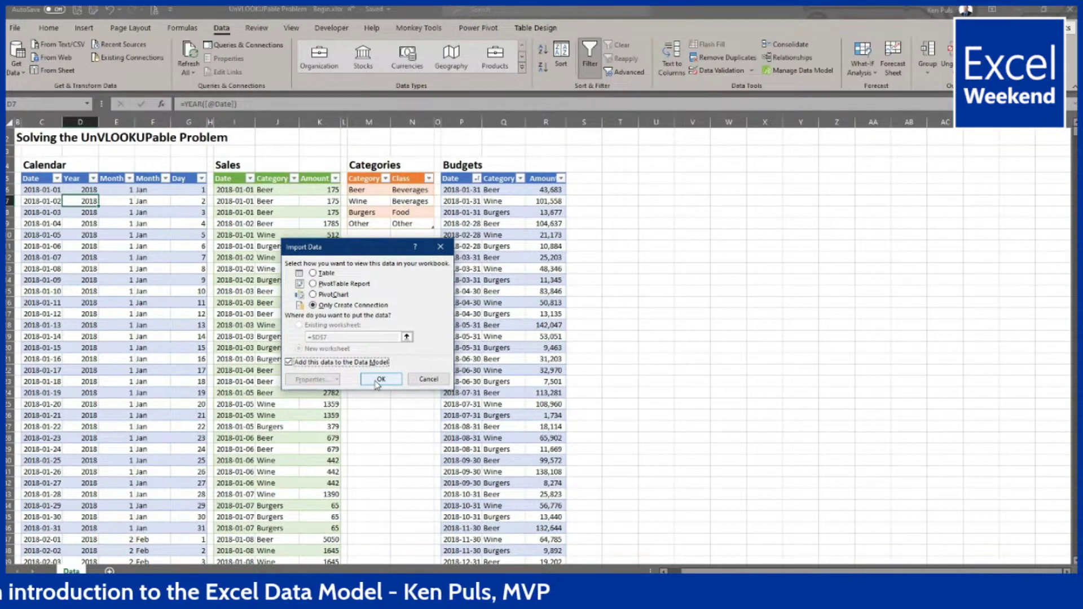
pyautogui.click(379, 380)
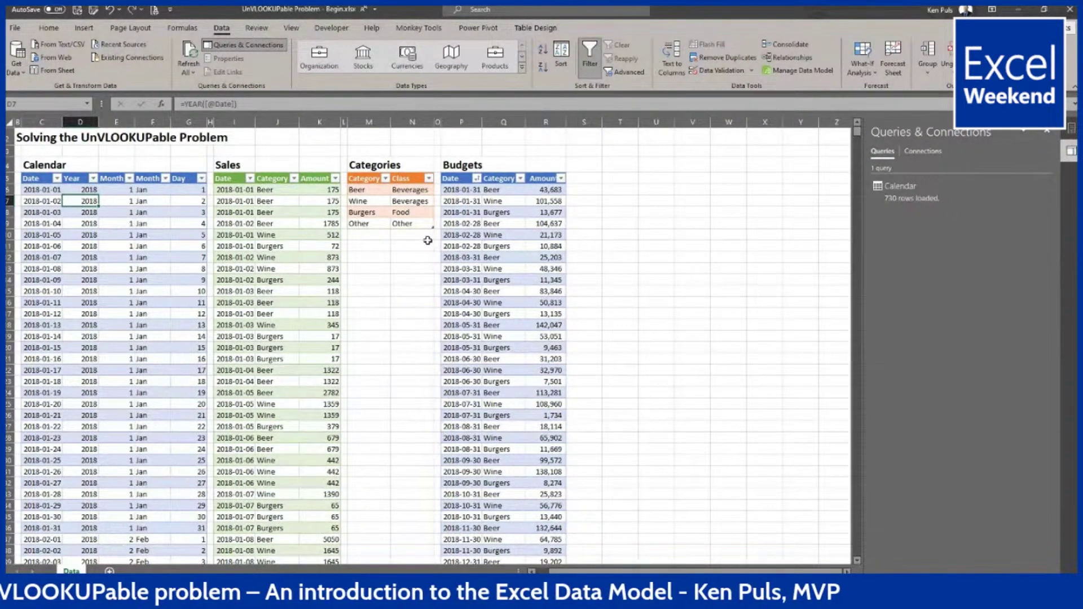
# Step: Bring the Sales table into Power Query and change its Date column to the Date type, replacing the current conversion
pyautogui.click(271, 202)
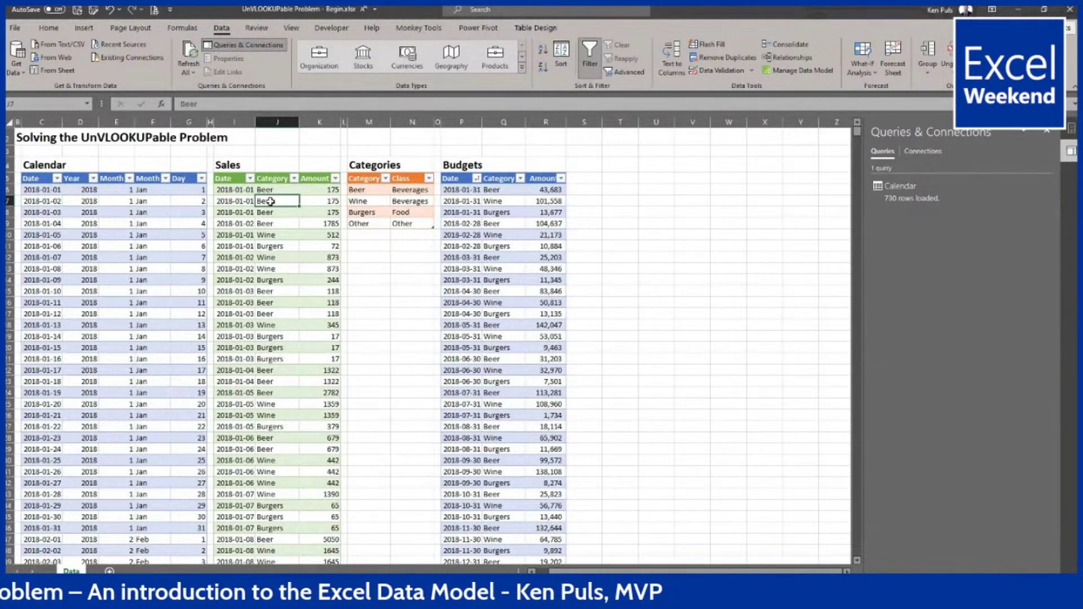
pyautogui.click(67, 74)
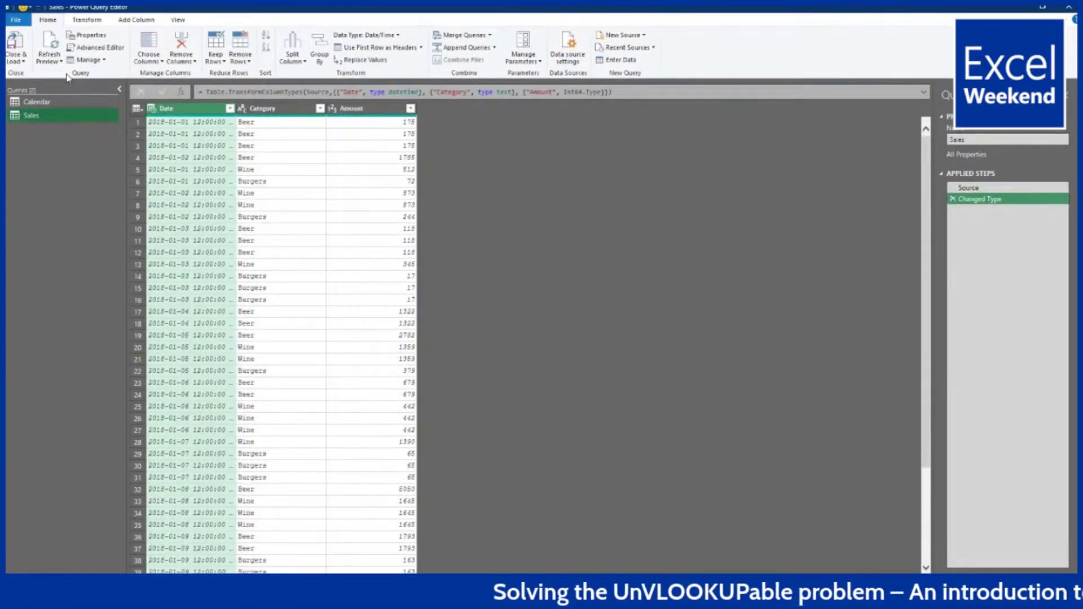
pyautogui.click(156, 113)
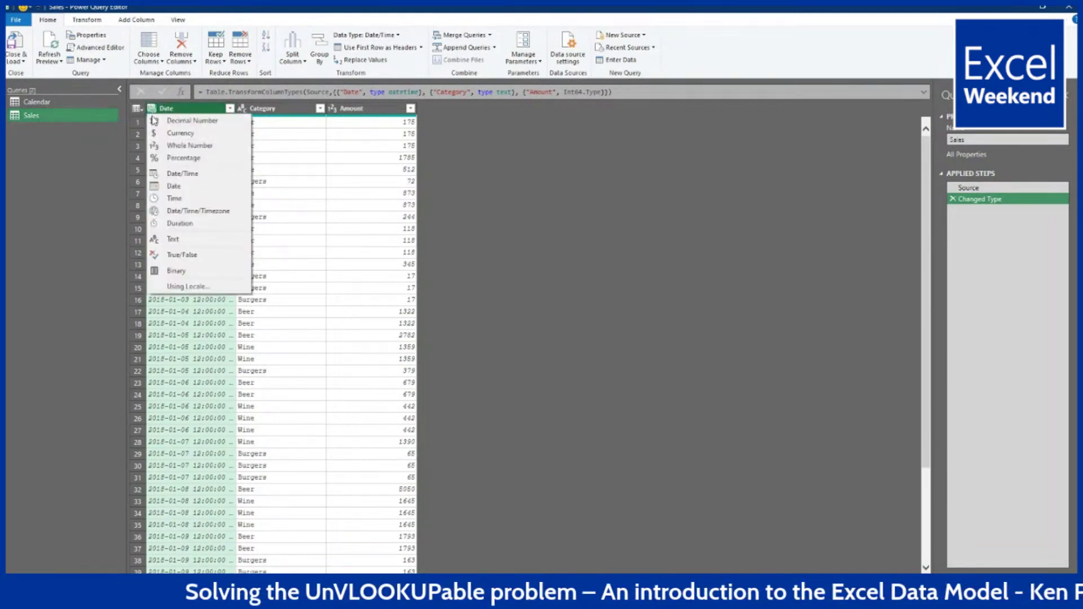
pyautogui.click(168, 186)
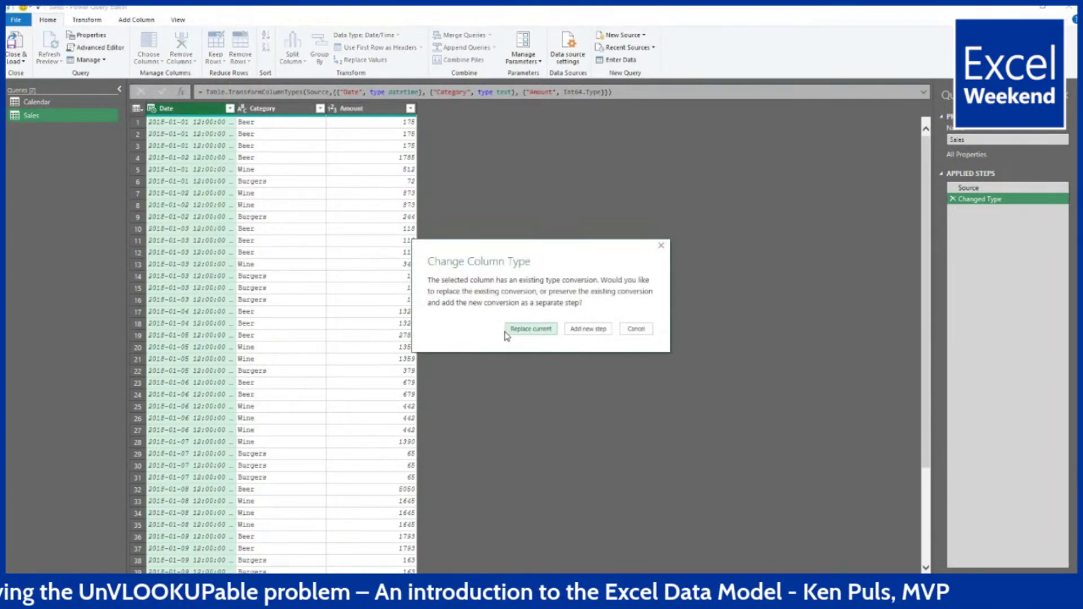
pyautogui.click(517, 333)
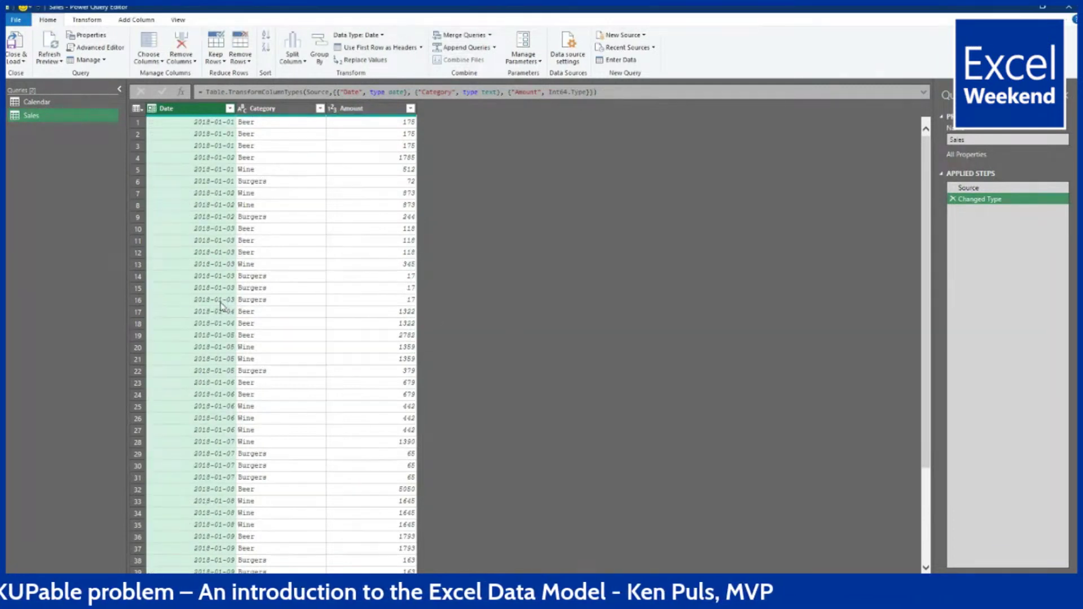
# Step: Load the Sales query as Only Create Connection and add its data to the Data Model
pyautogui.click(23, 62)
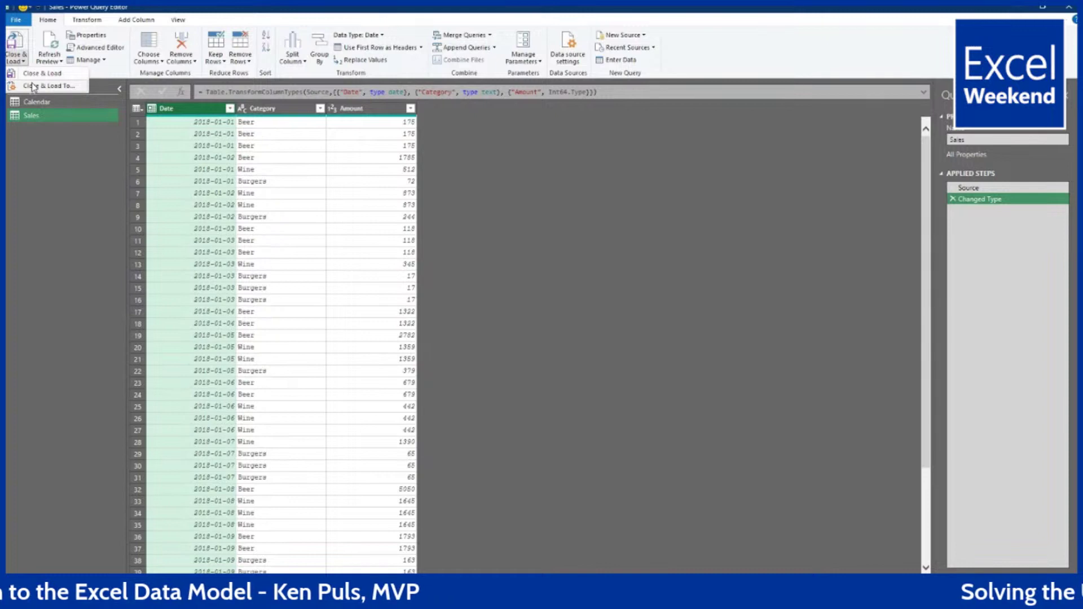
pyautogui.click(34, 86)
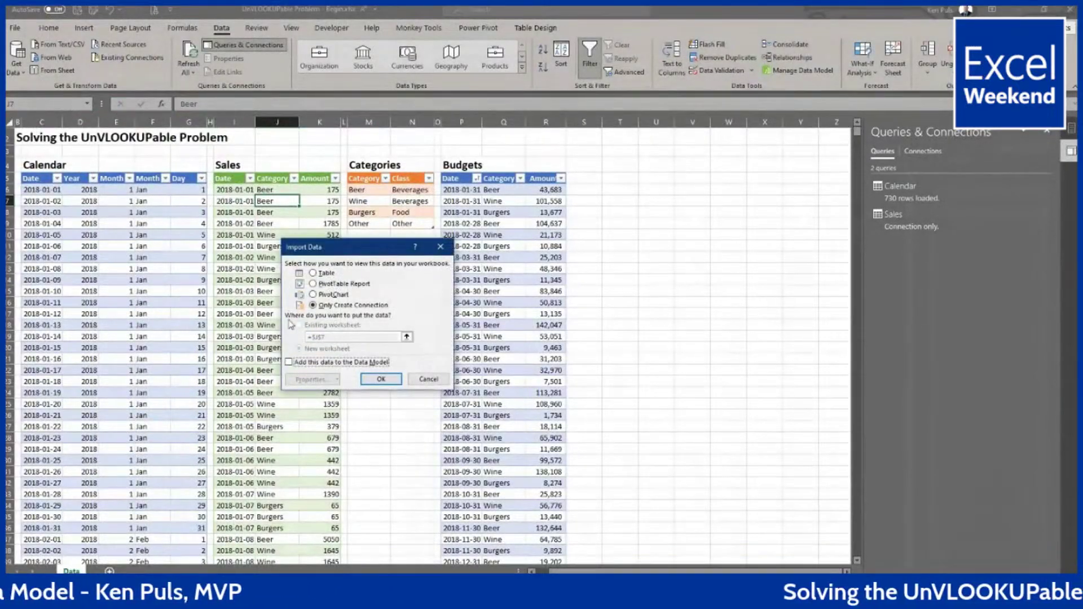
pyautogui.click(289, 363)
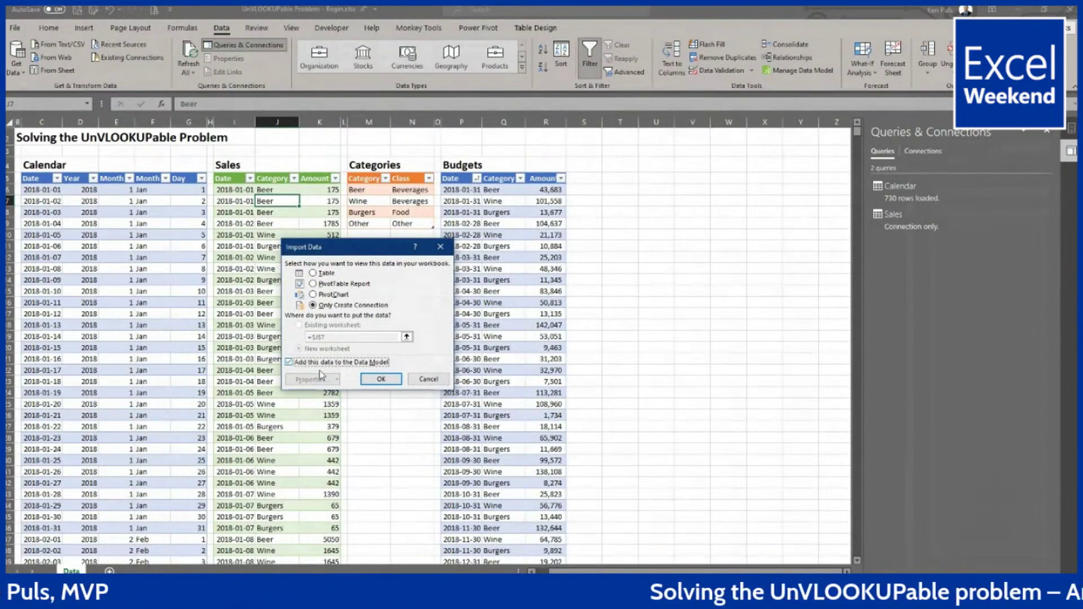
pyautogui.click(380, 380)
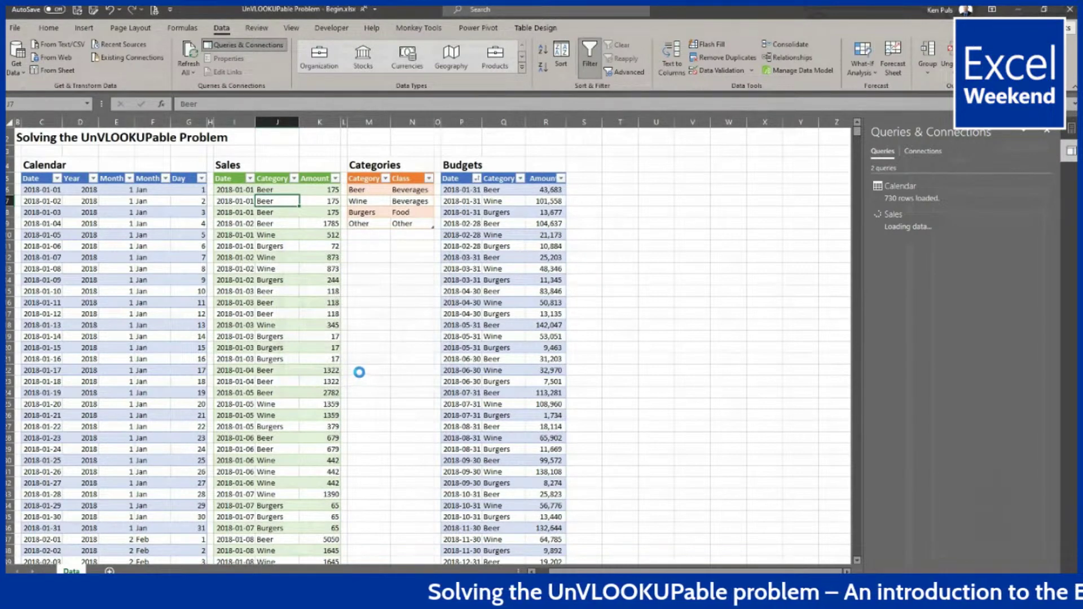
# Step: Bring the Categories table into Power Query and load it as a connection only, added to the Data Model
pyautogui.click(373, 202)
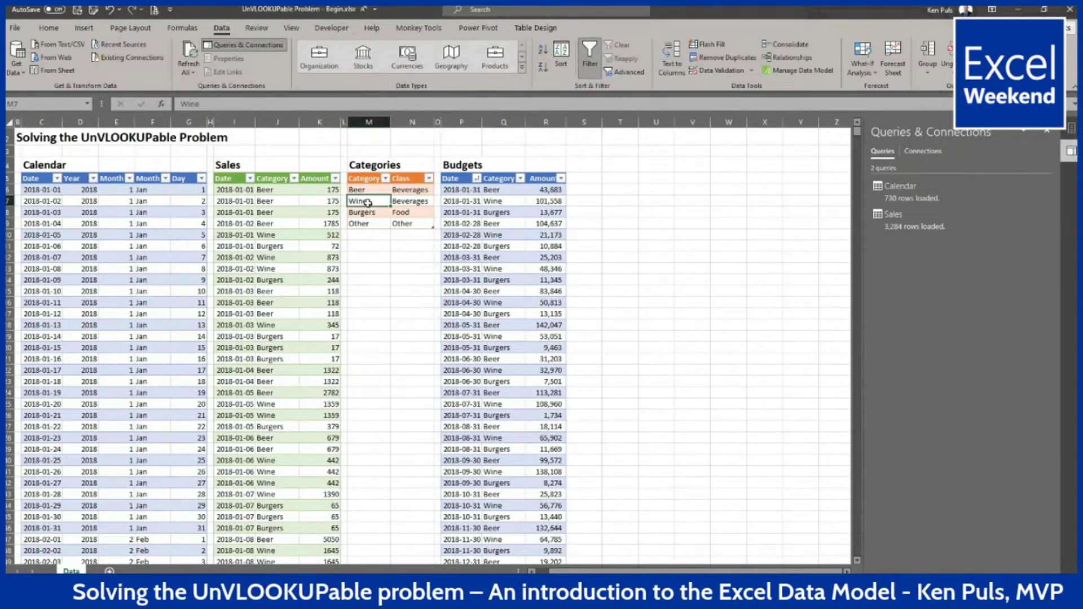
pyautogui.click(61, 71)
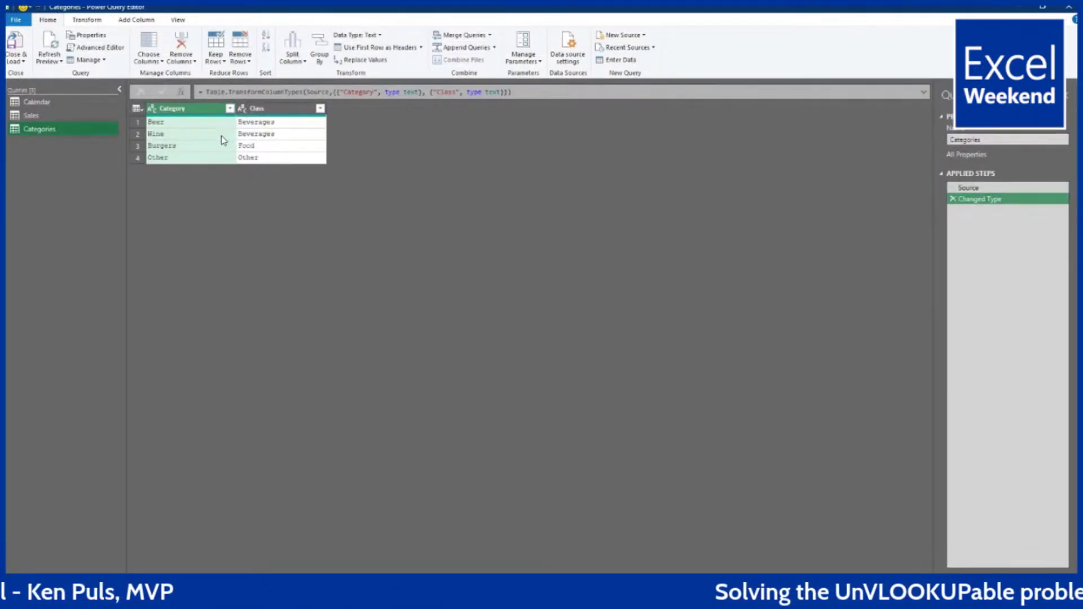
pyautogui.click(11, 62)
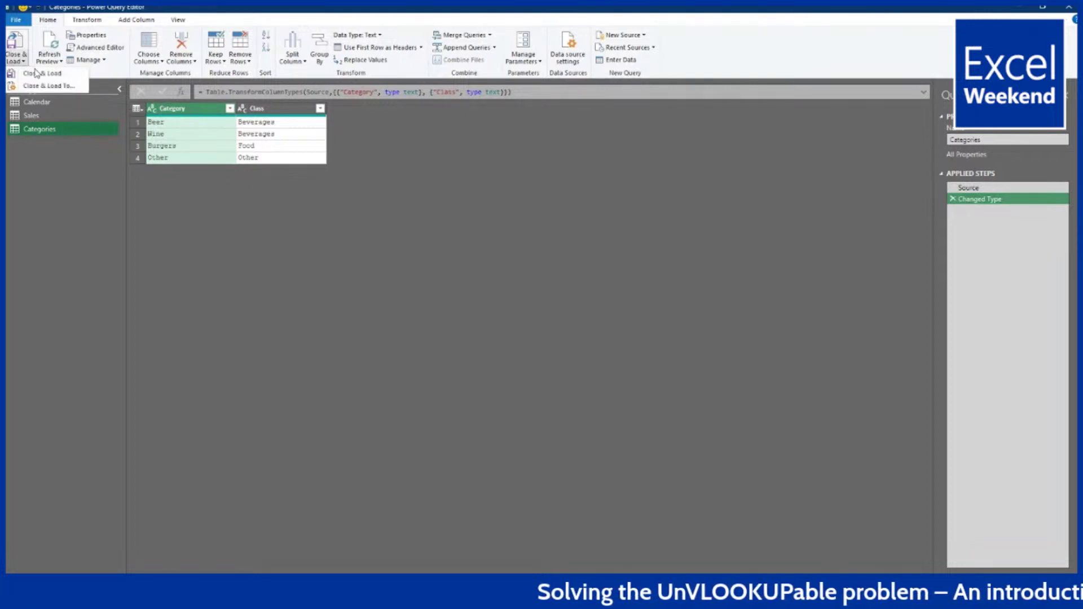
pyautogui.click(41, 85)
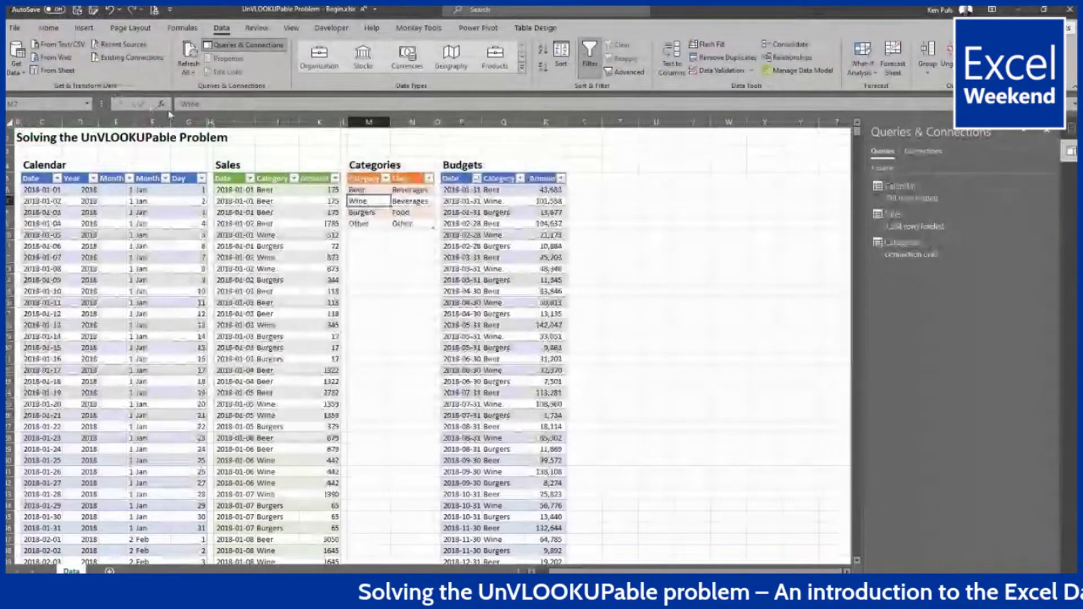
pyautogui.click(291, 363)
pyautogui.click(373, 382)
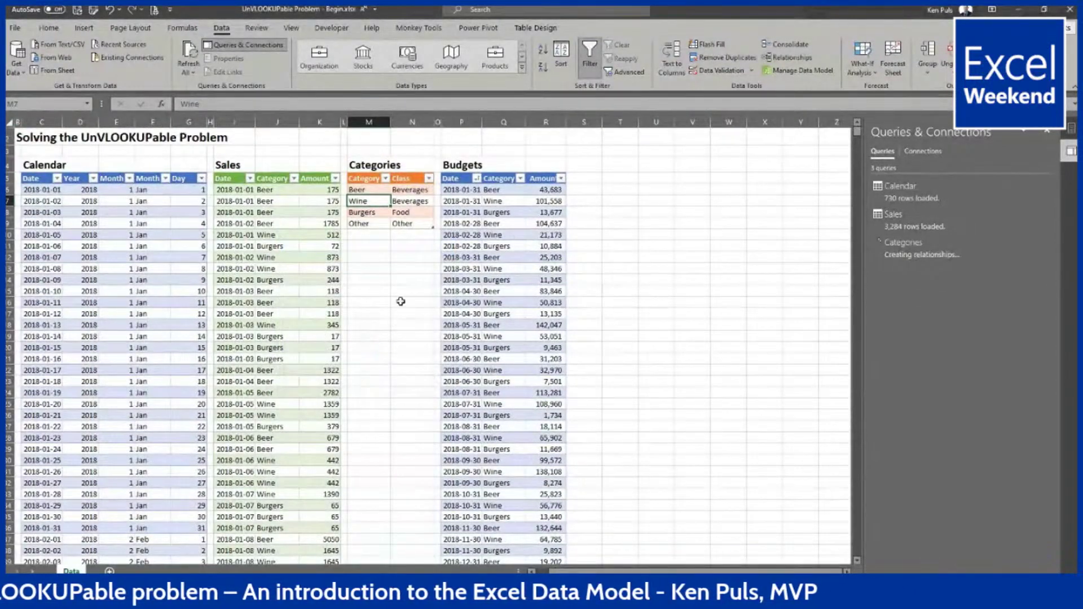
# Step: Bring the Budgets table into Power Query and change its Date column to the Date type, replacing the current conversion
pyautogui.press('Right')
pyautogui.press('Right')
pyautogui.press('Right')
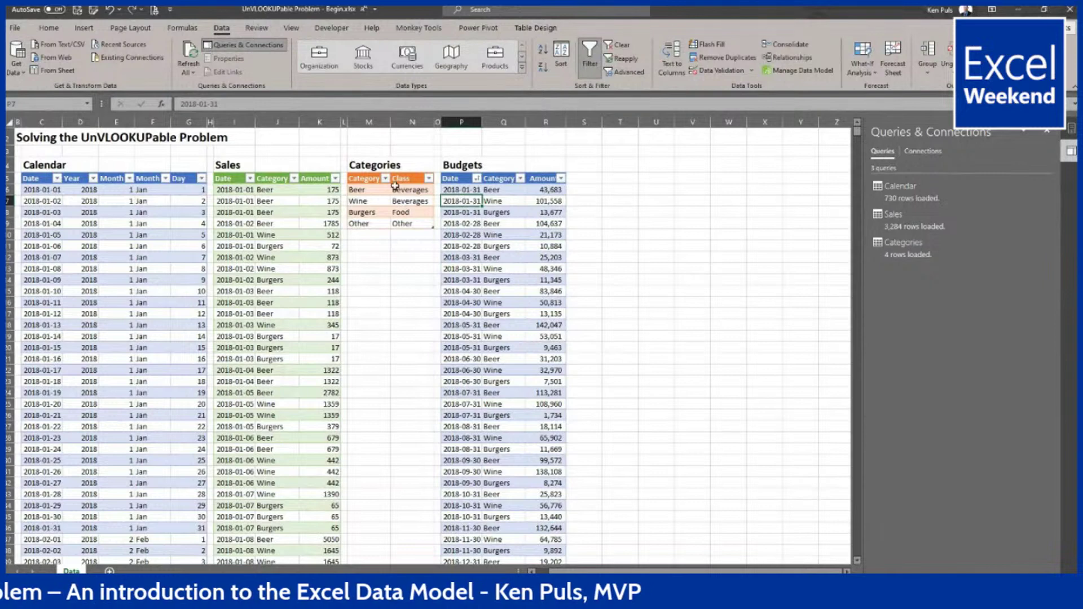
pyautogui.click(63, 73)
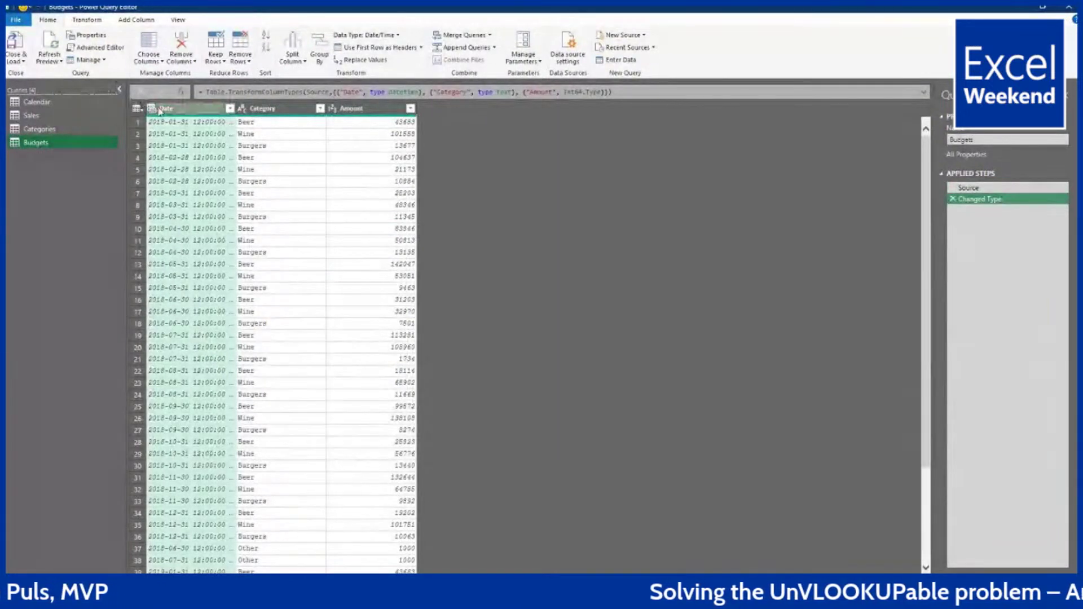
pyautogui.click(152, 111)
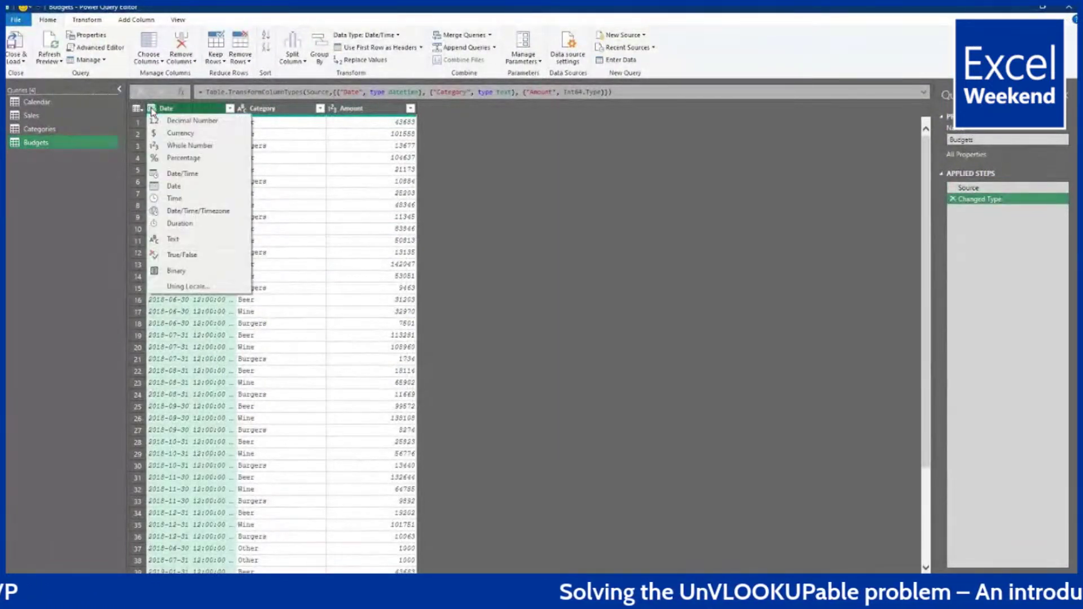
pyautogui.click(191, 193)
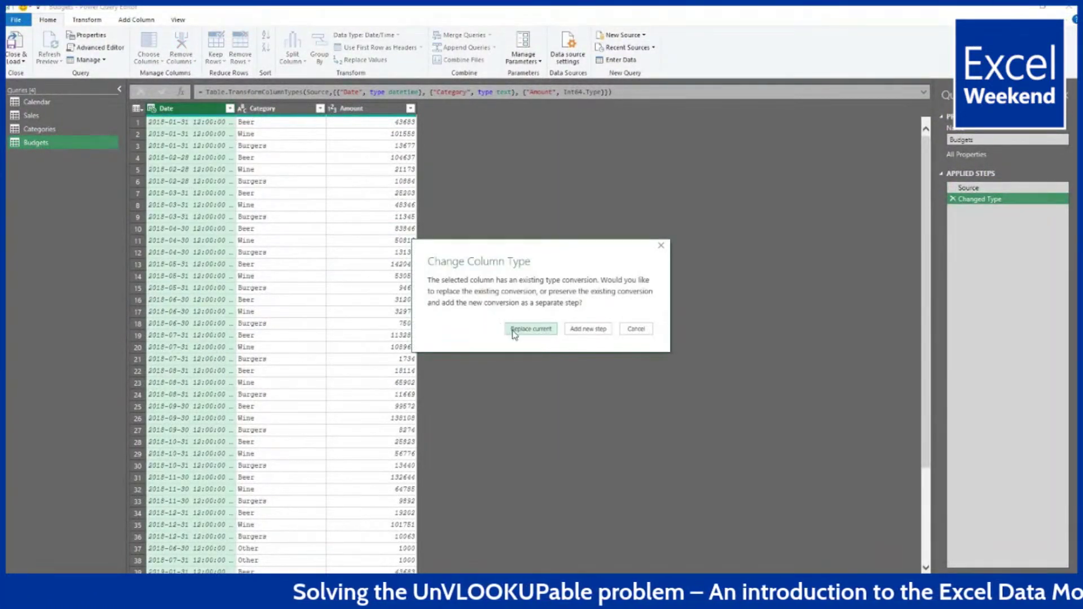
pyautogui.click(530, 329)
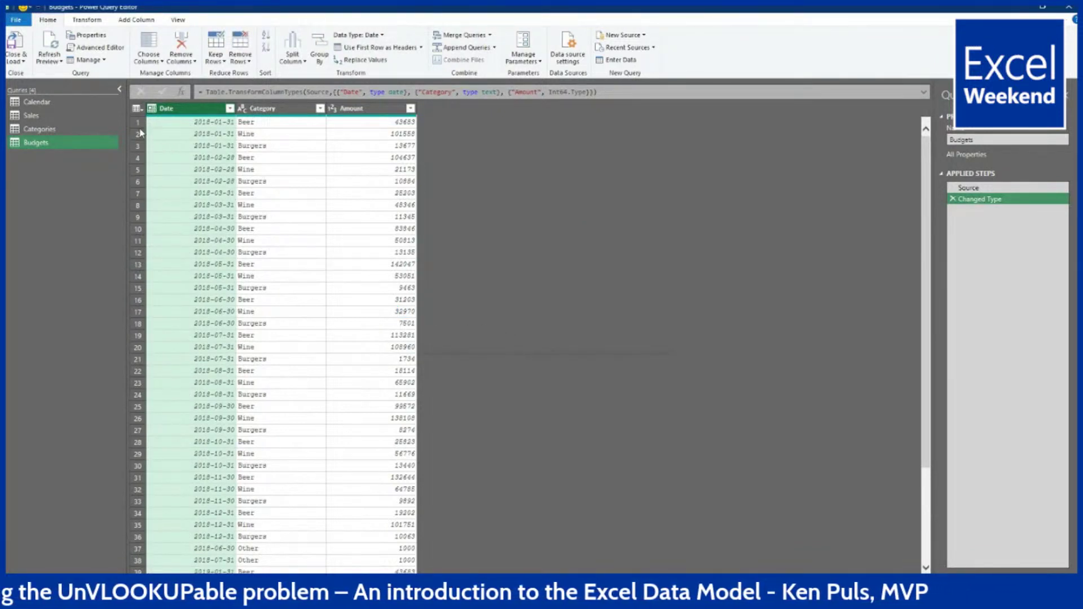
# Step: Load the Budgets query as Only Create Connection and add its data to the Data Model
pyautogui.click(18, 62)
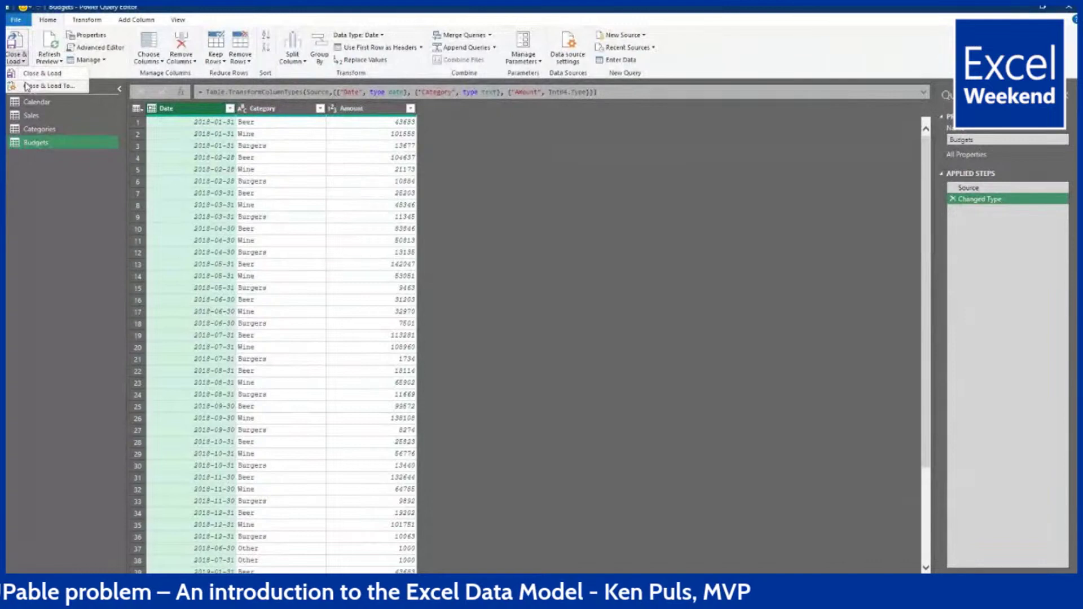
pyautogui.click(26, 86)
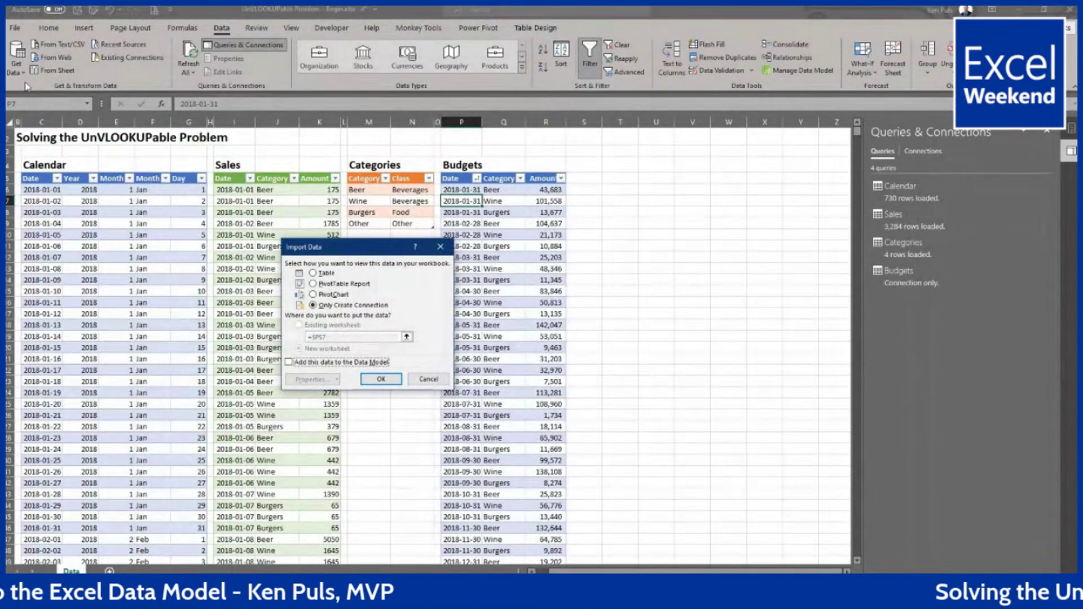
pyautogui.click(289, 363)
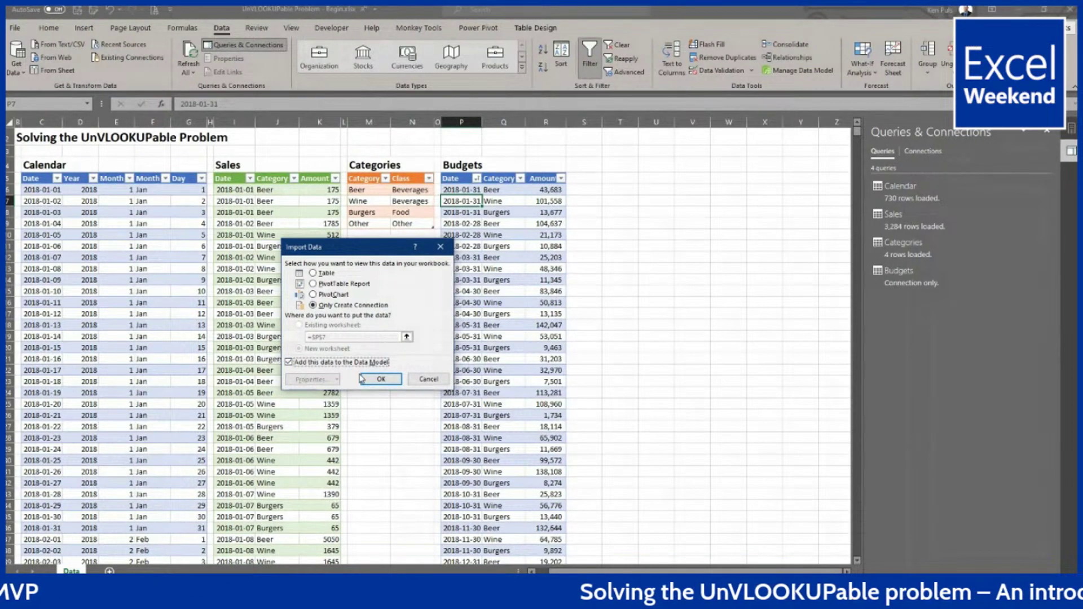
pyautogui.click(375, 382)
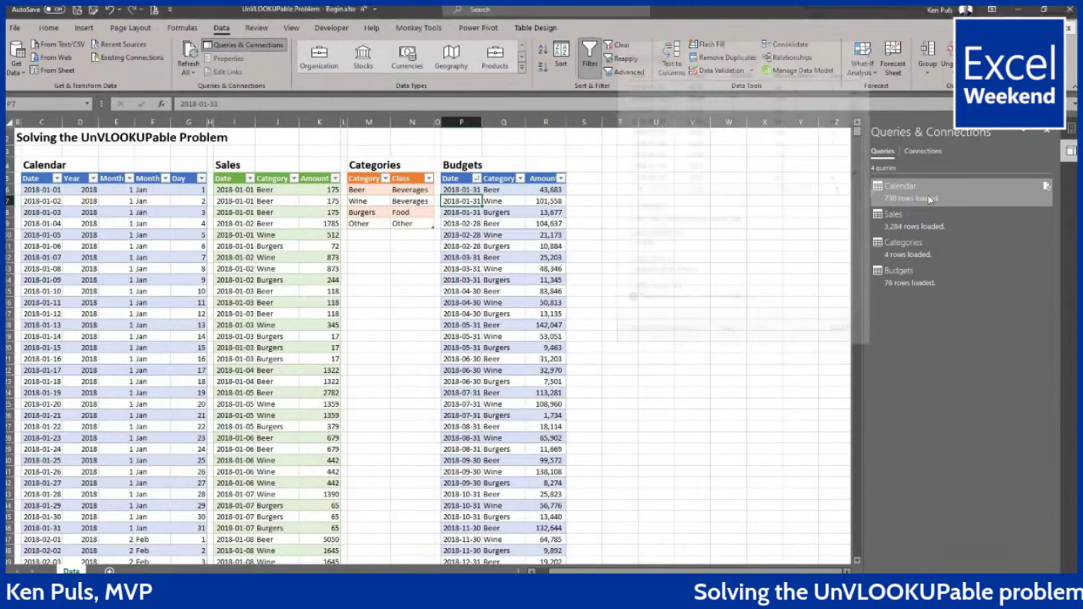
# Step: Open the Data Model in a maximized Power Pivot window and widen the Calendar table's Date column to fit its contents
pyautogui.moveTo(928, 249)
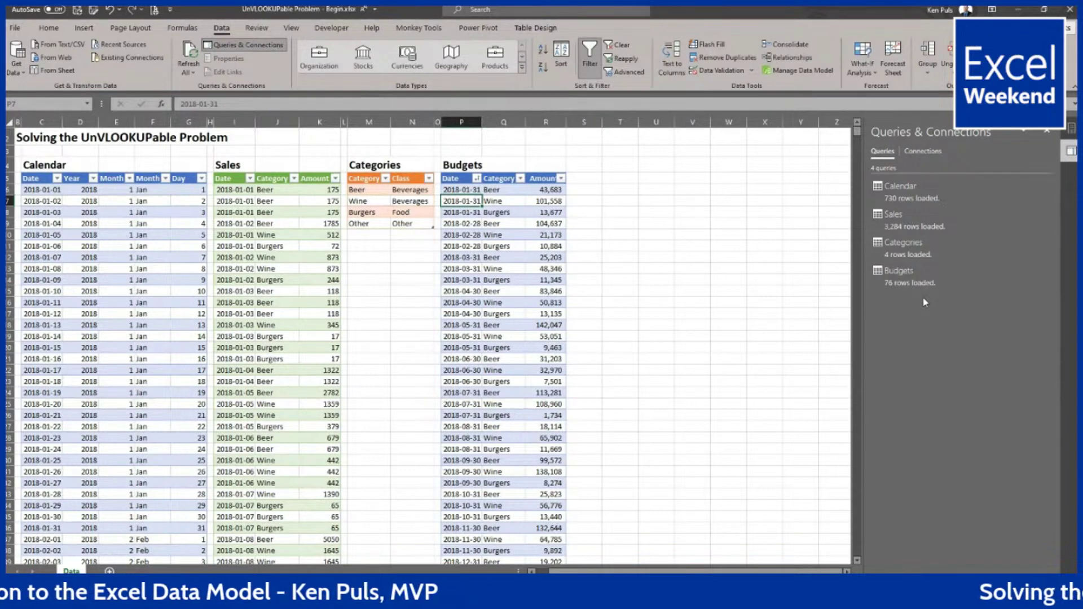
pyautogui.click(482, 35)
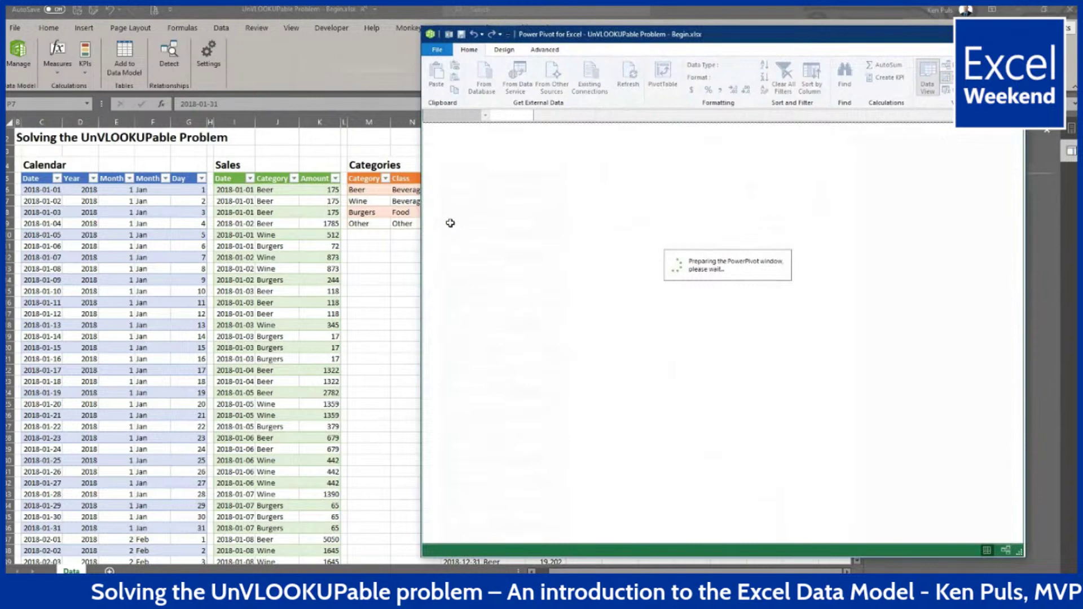
pyautogui.doubleClick(712, 35)
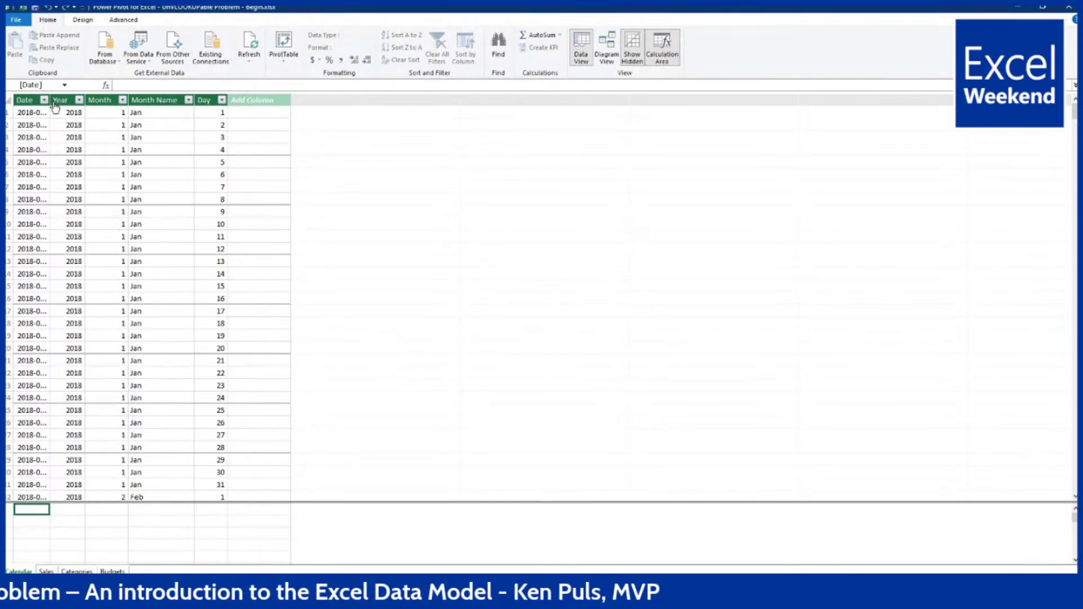
pyautogui.moveTo(128, 100); pyautogui.dragTo(116, 100)
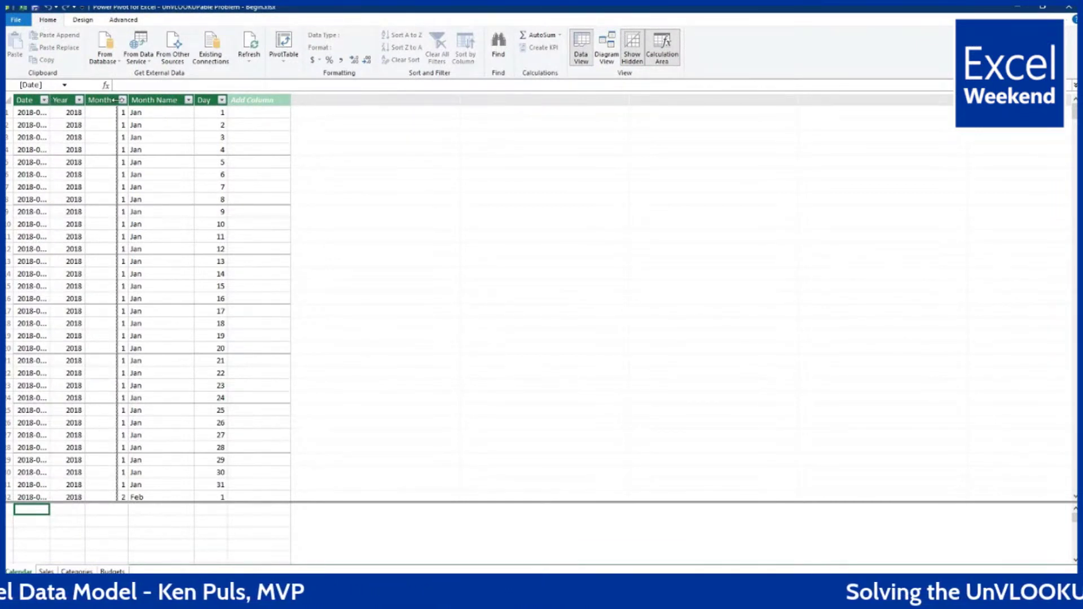
pyautogui.doubleClick(116, 100)
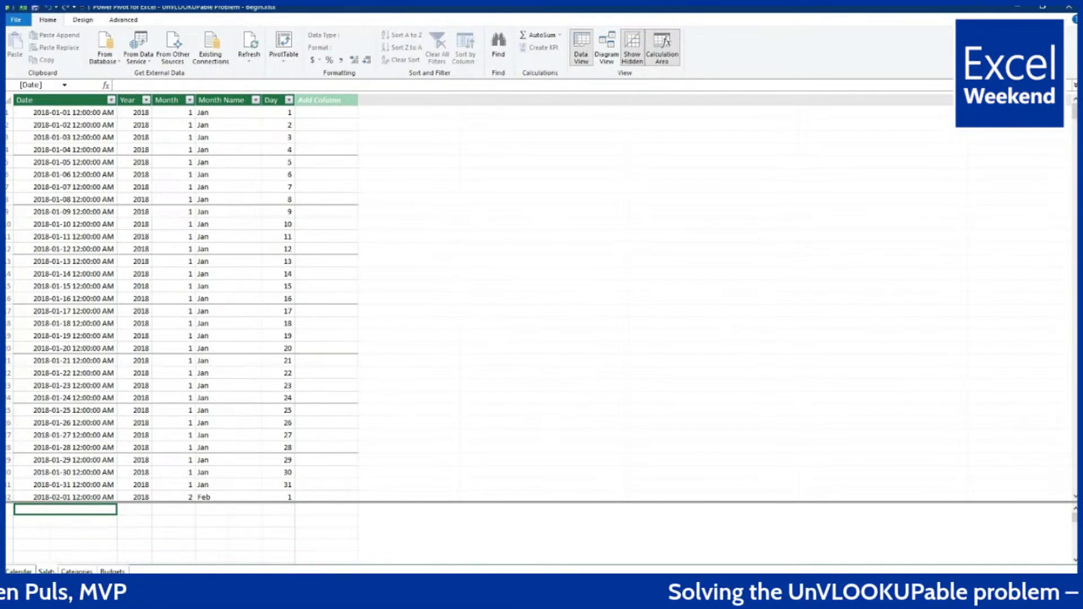
# Step: Look through the Sales, Categories and Budgets tables in the Data Model
pyautogui.click(46, 571)
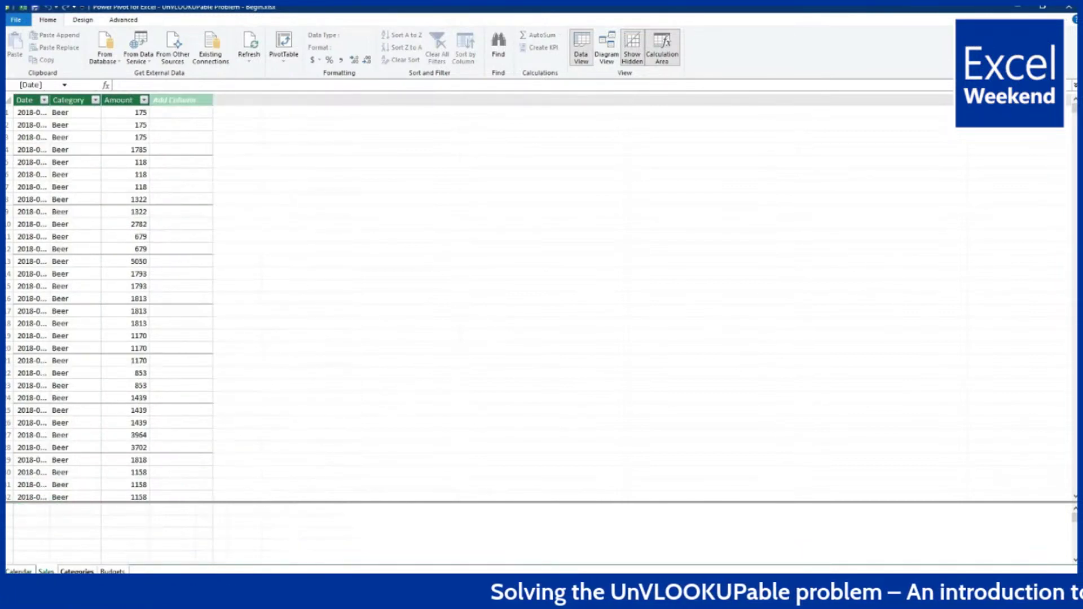
pyautogui.click(76, 571)
pyautogui.click(112, 571)
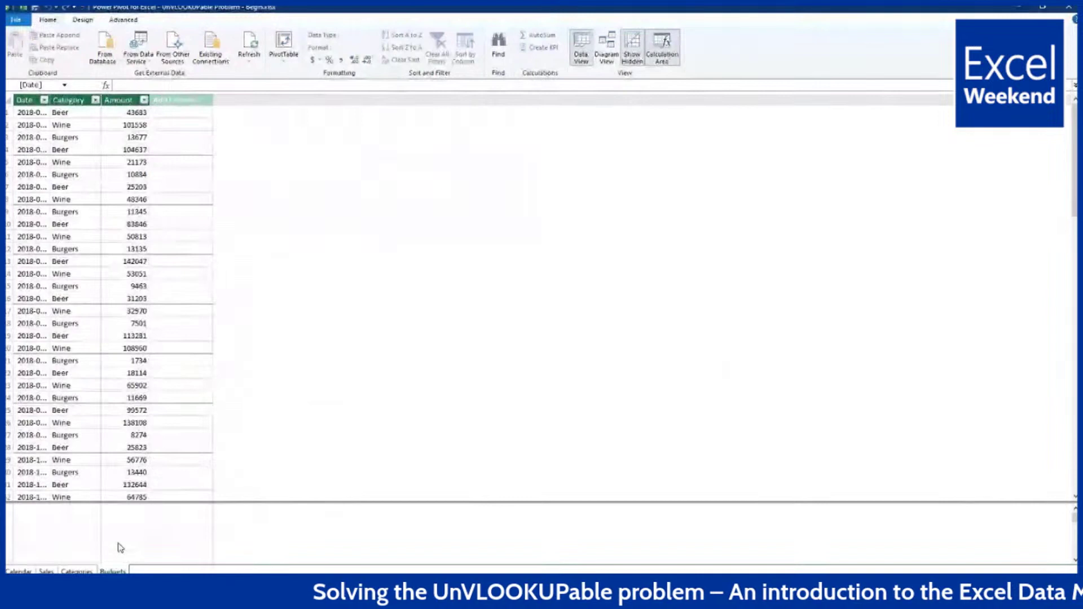
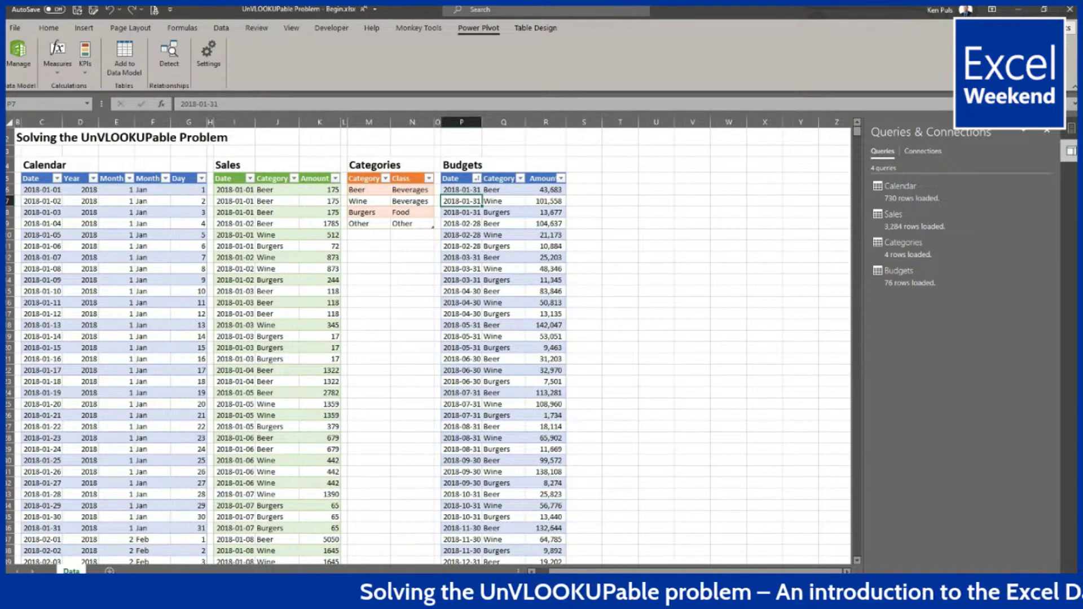
# Step: Add a new worksheet and insert a PivotTable from the Data Model at cell C7
pyautogui.click(110, 571)
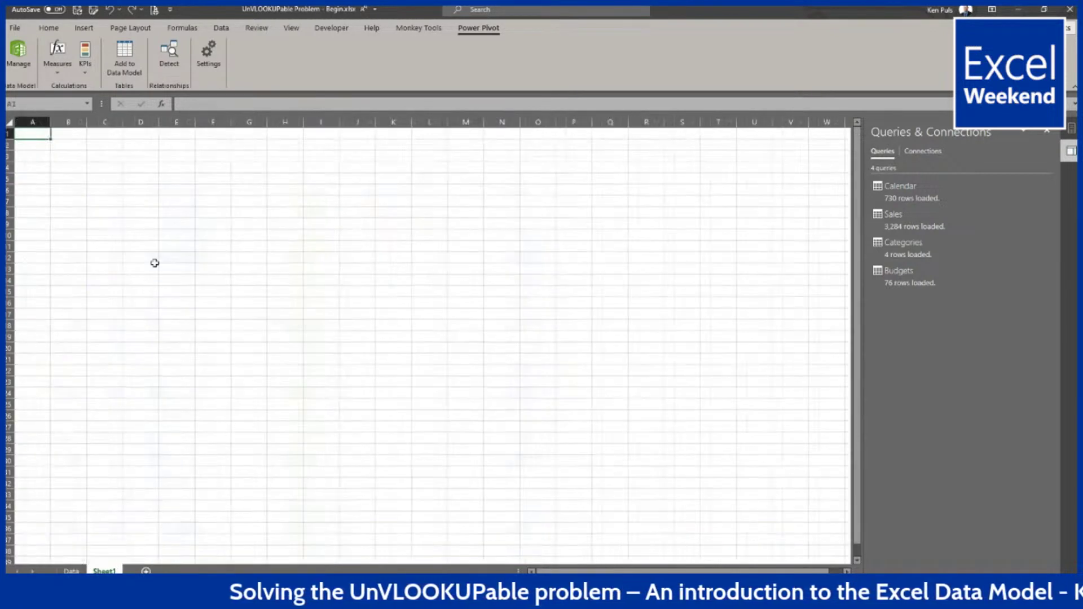
pyautogui.click(112, 202)
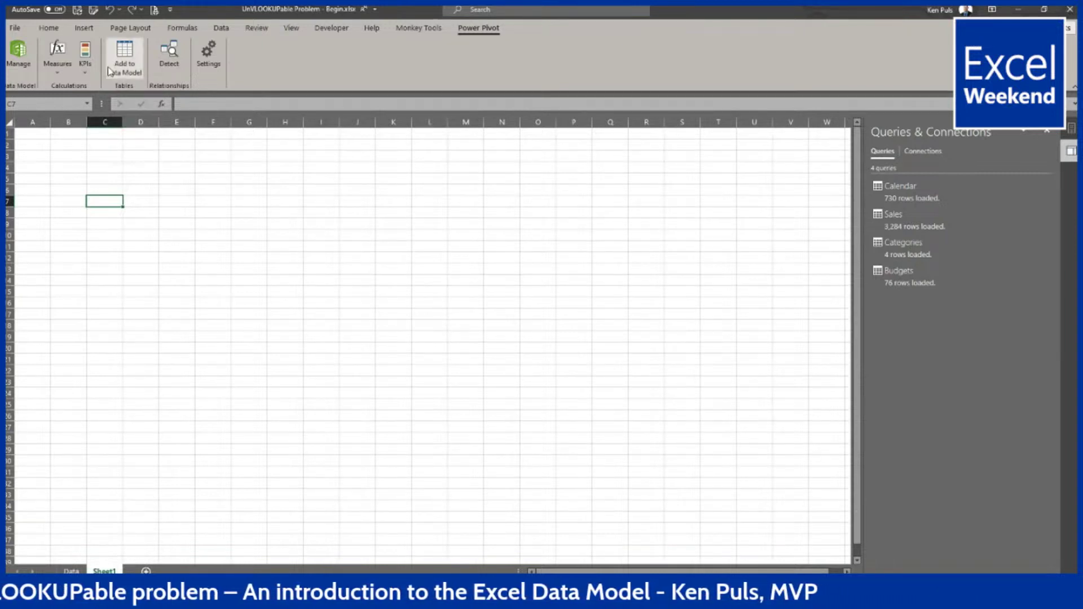
pyautogui.click(93, 31)
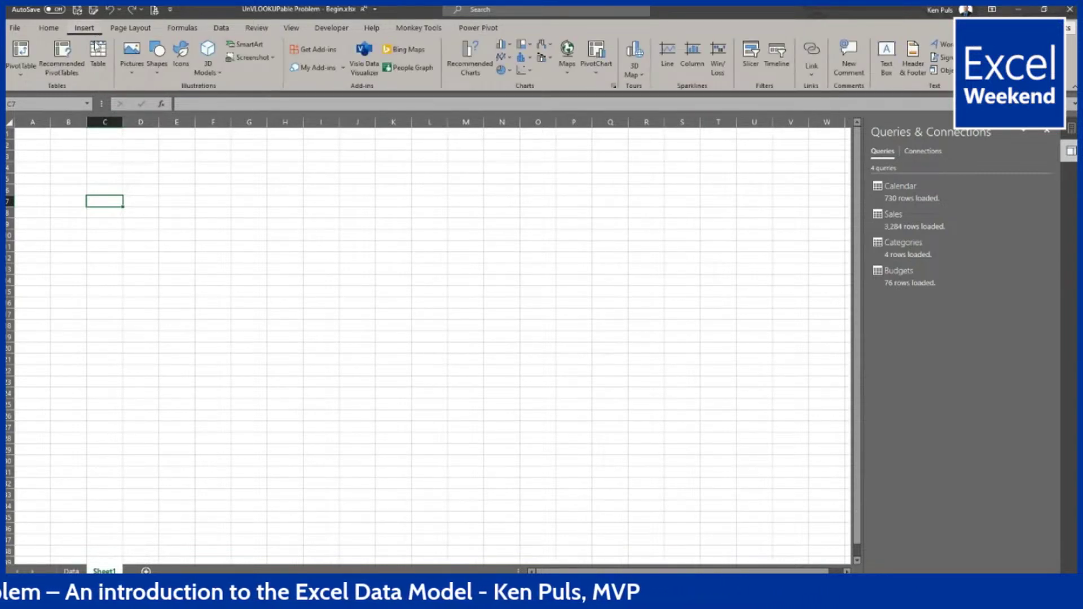
pyautogui.click(23, 76)
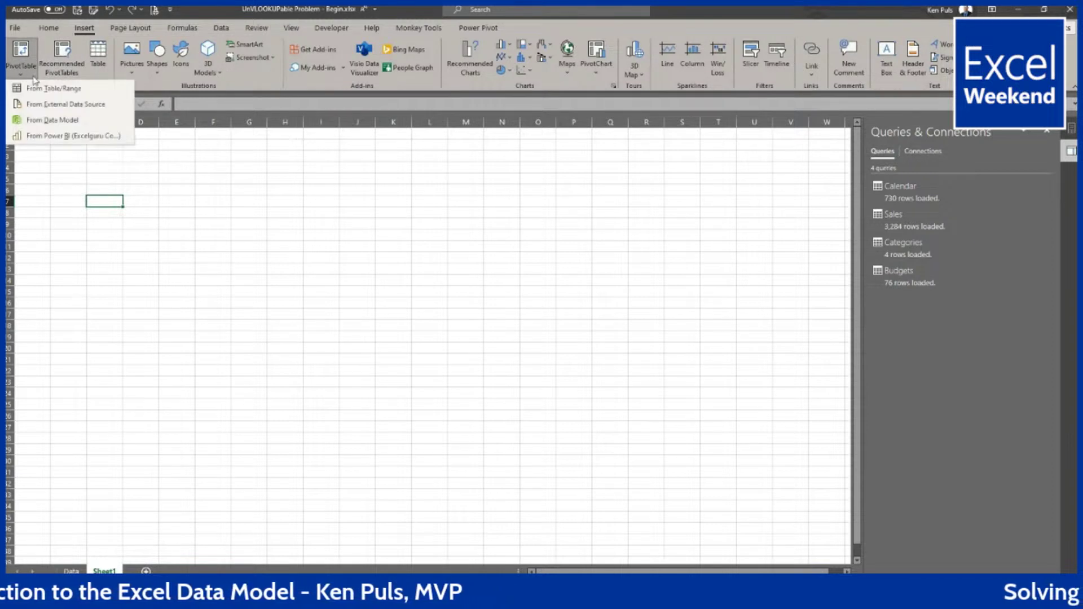
pyautogui.click(55, 122)
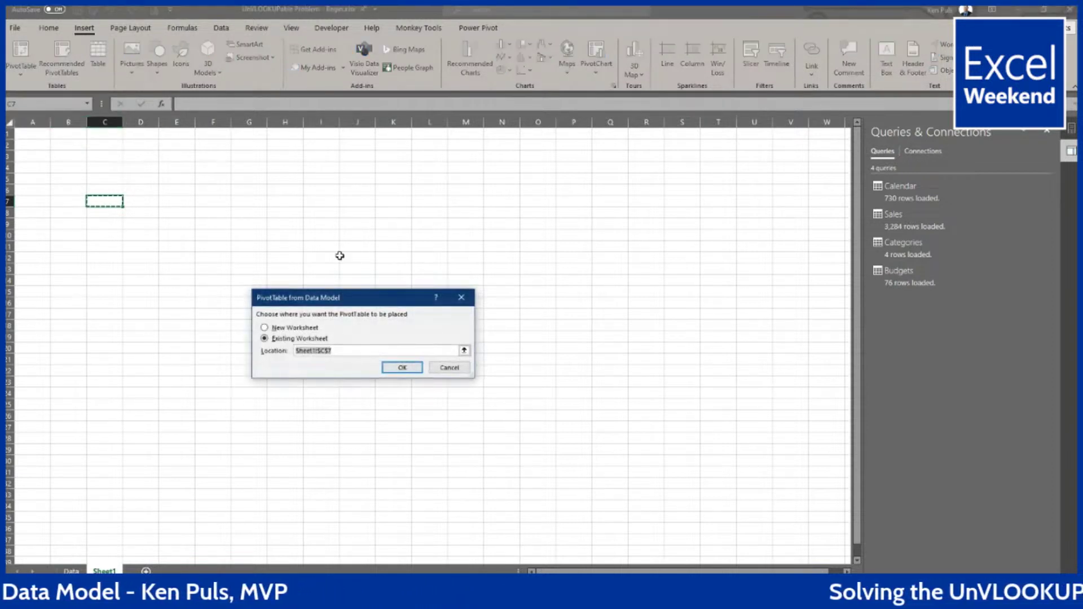
pyautogui.click(414, 371)
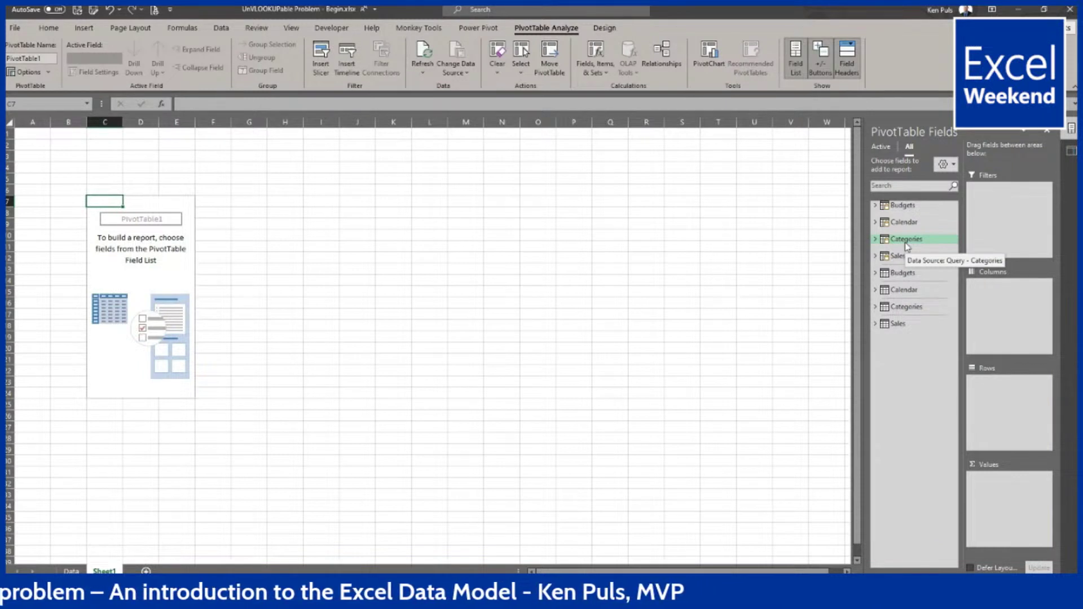
# Step: Put the Calendar table's Month Name in the PivotTable columns and the Categories table's Class and Category in the rows
pyautogui.click(875, 223)
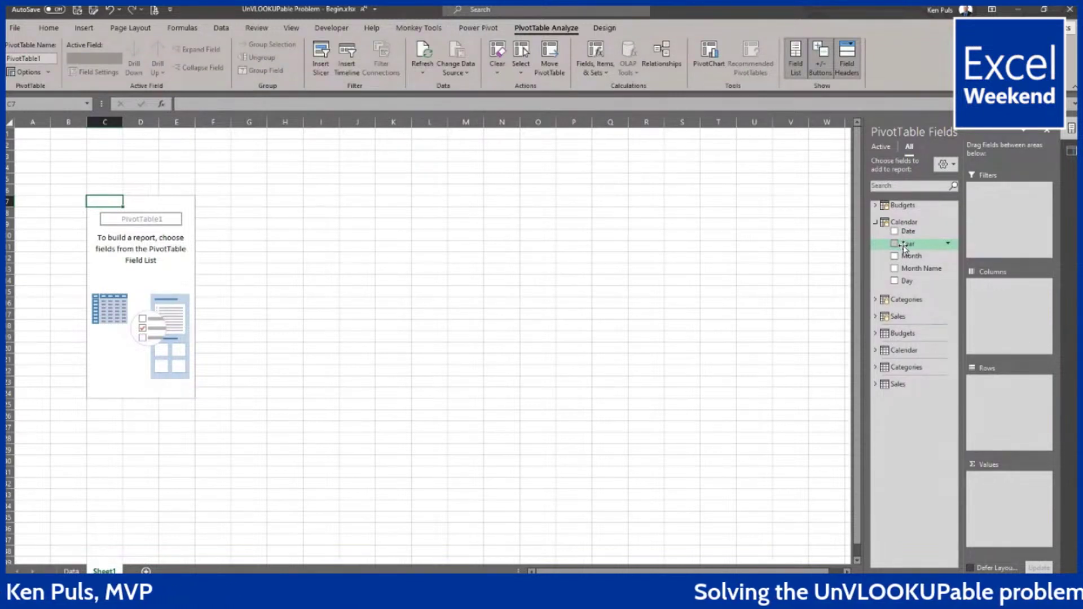
pyautogui.moveTo(910, 273); pyautogui.dragTo(1004, 304)
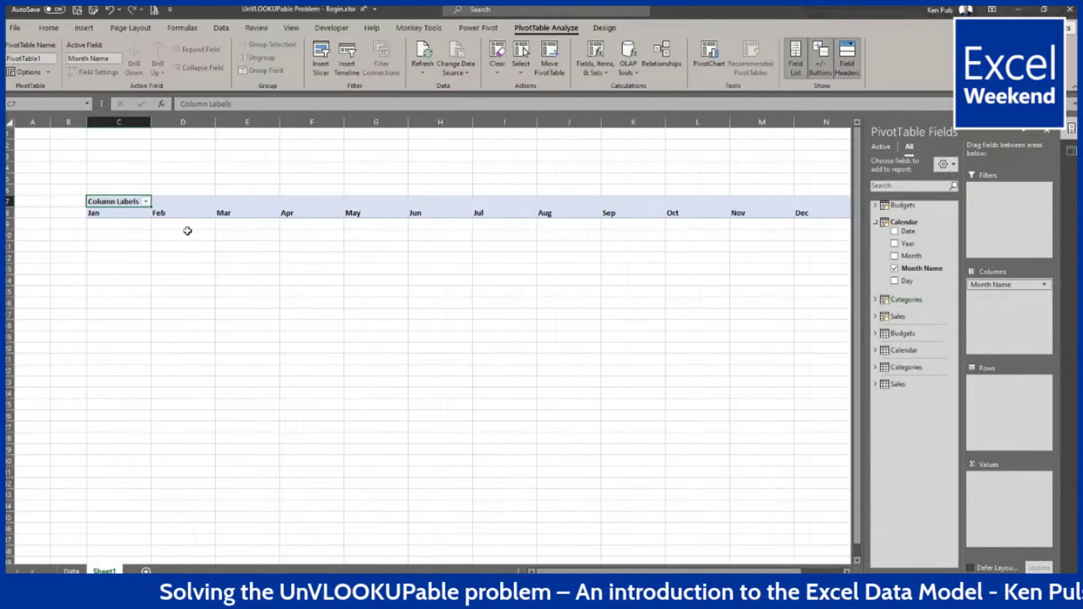
pyautogui.click(876, 300)
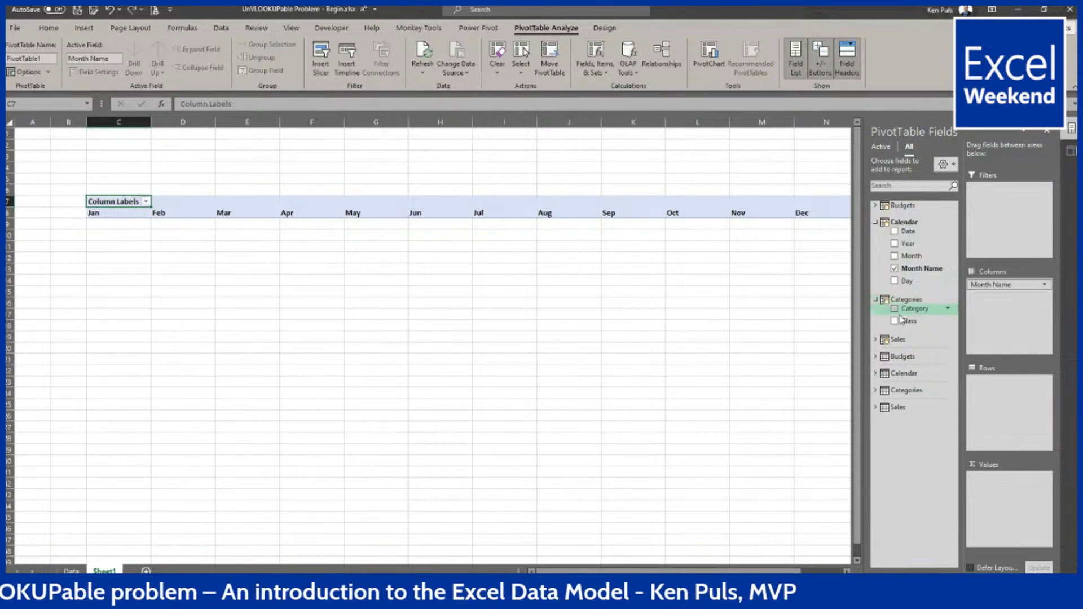
pyautogui.moveTo(905, 324); pyautogui.dragTo(992, 399)
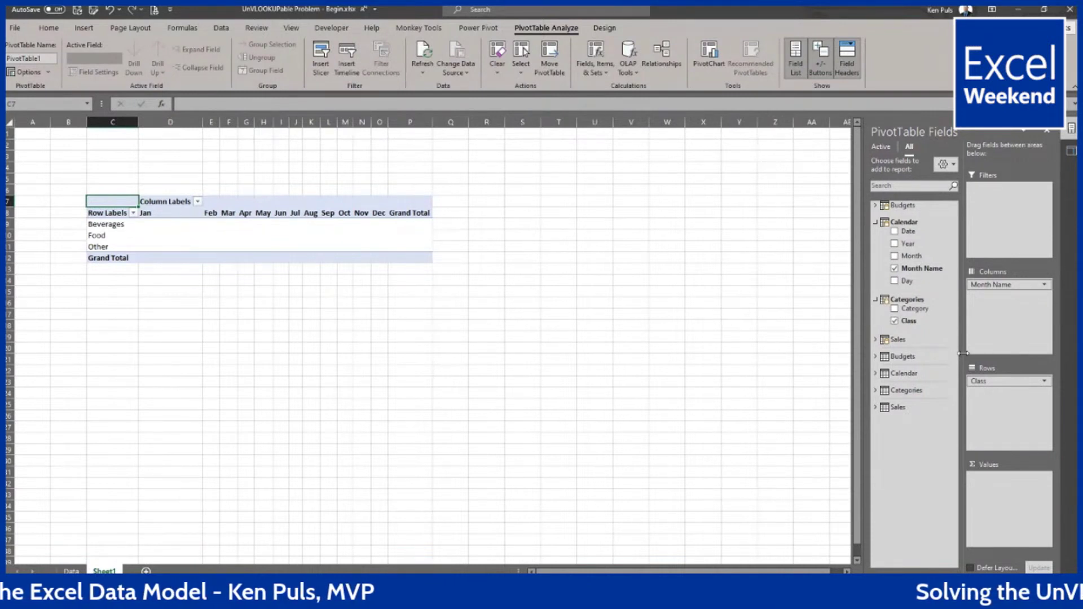
pyautogui.moveTo(910, 310); pyautogui.dragTo(988, 407)
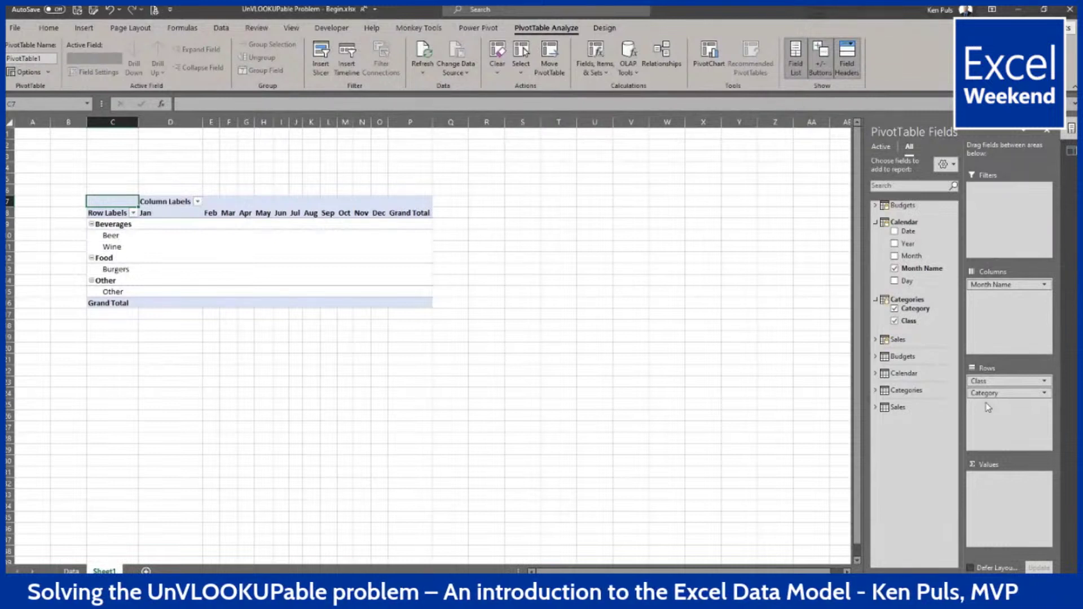
# Step: Add the Amount fields of Sales and Budgets as PivotTable values, and replace Month Name with the Calendar table's Year in the columns
pyautogui.click(876, 340)
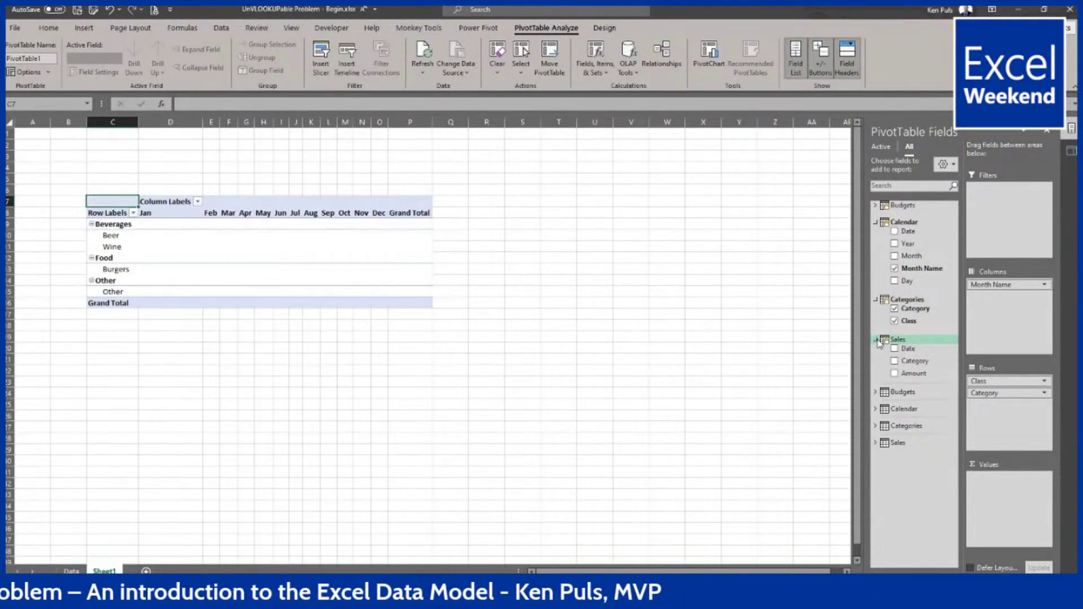
pyautogui.moveTo(914, 373); pyautogui.dragTo(986, 486)
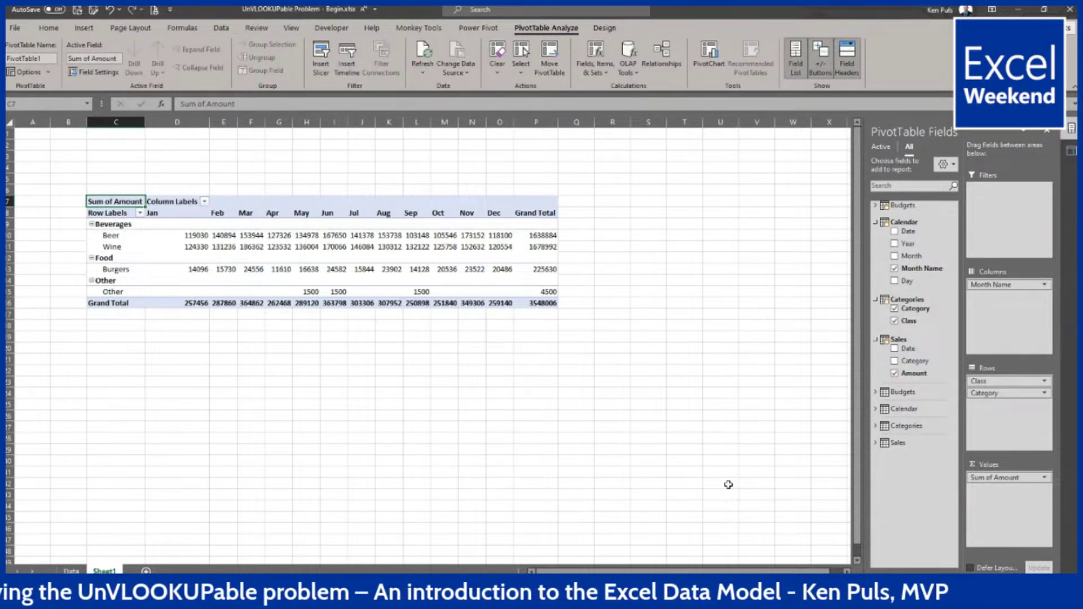
pyautogui.click(875, 206)
pyautogui.moveTo(908, 245); pyautogui.dragTo(992, 497)
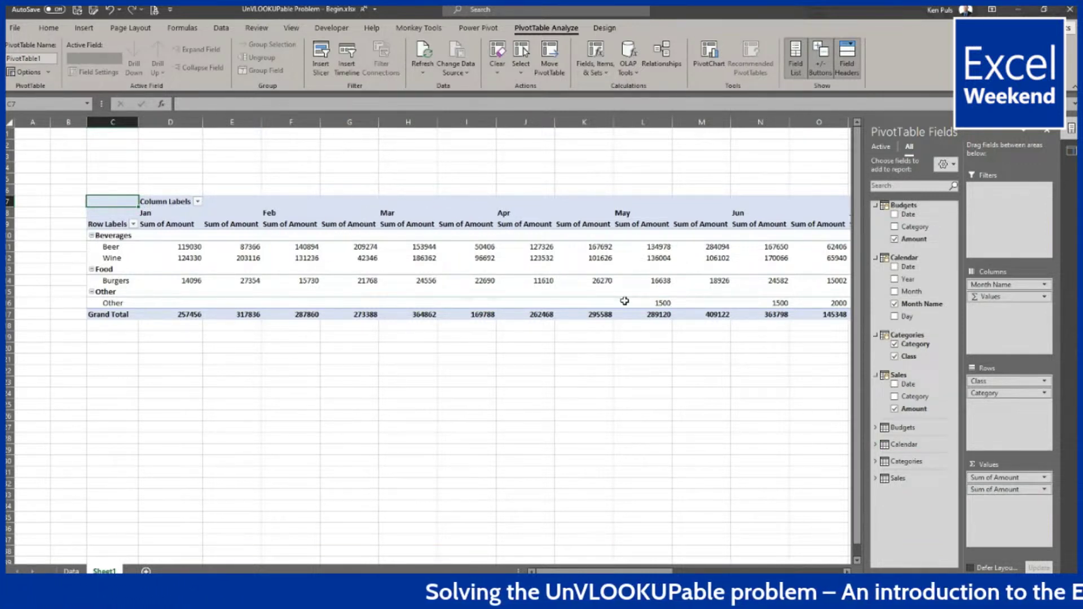
pyautogui.moveTo(993, 285)
pyautogui.mouseDown()
pyautogui.moveTo(906, 299)
pyautogui.moveTo(995, 283)
pyautogui.mouseUp()
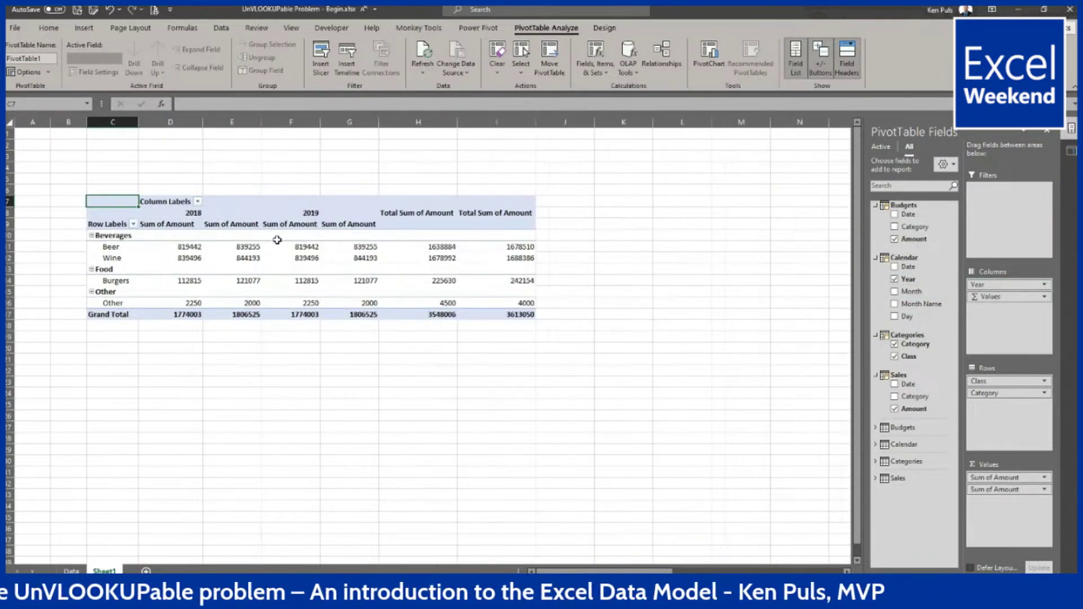
# Step: Rename the PivotTable's two value headings to "Sales $" and "Budget $", in that order
pyautogui.click(162, 225)
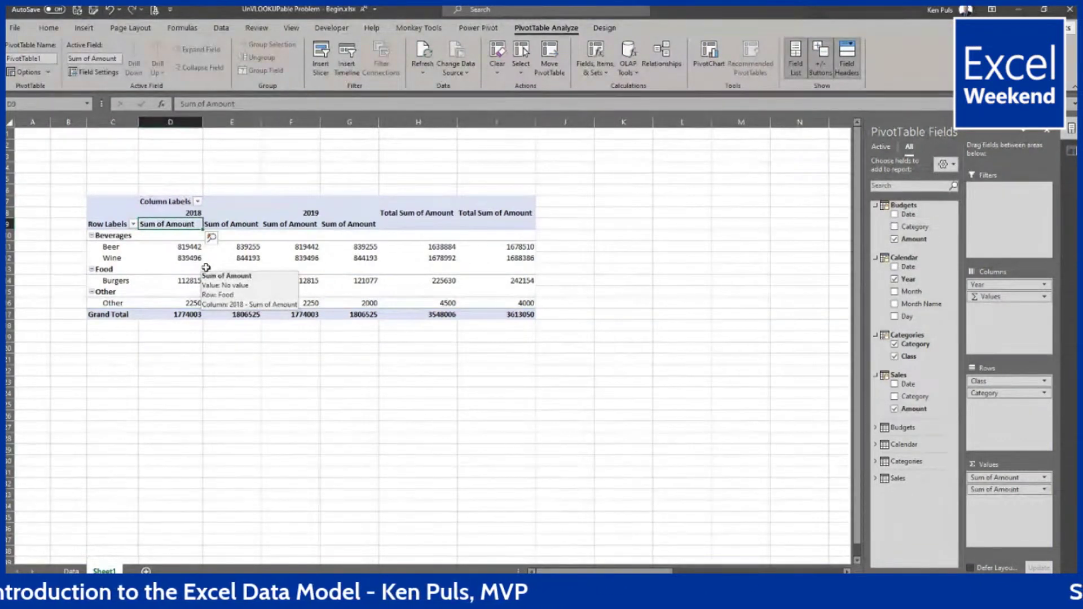
pyautogui.write('Sale')
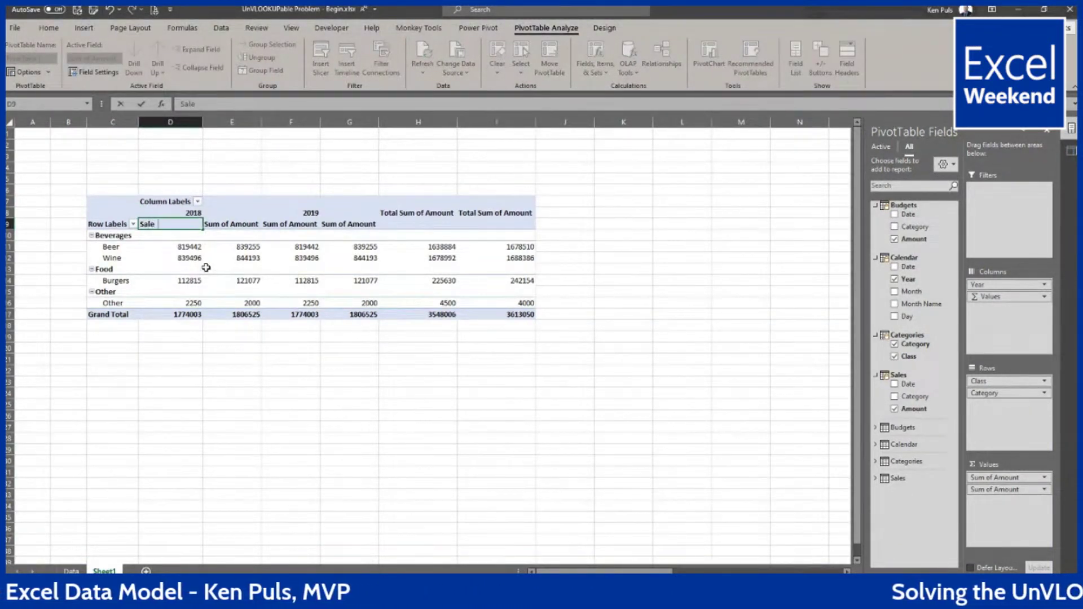
pyautogui.write('s $')
pyautogui.press('Tab')
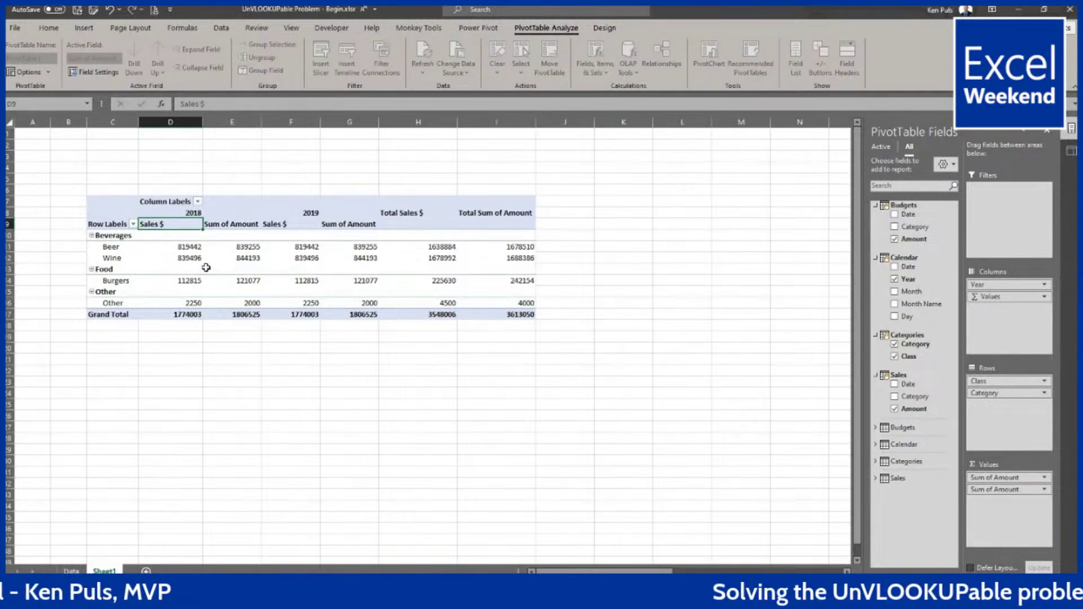
pyautogui.write('Budget $')
pyautogui.press('Return')
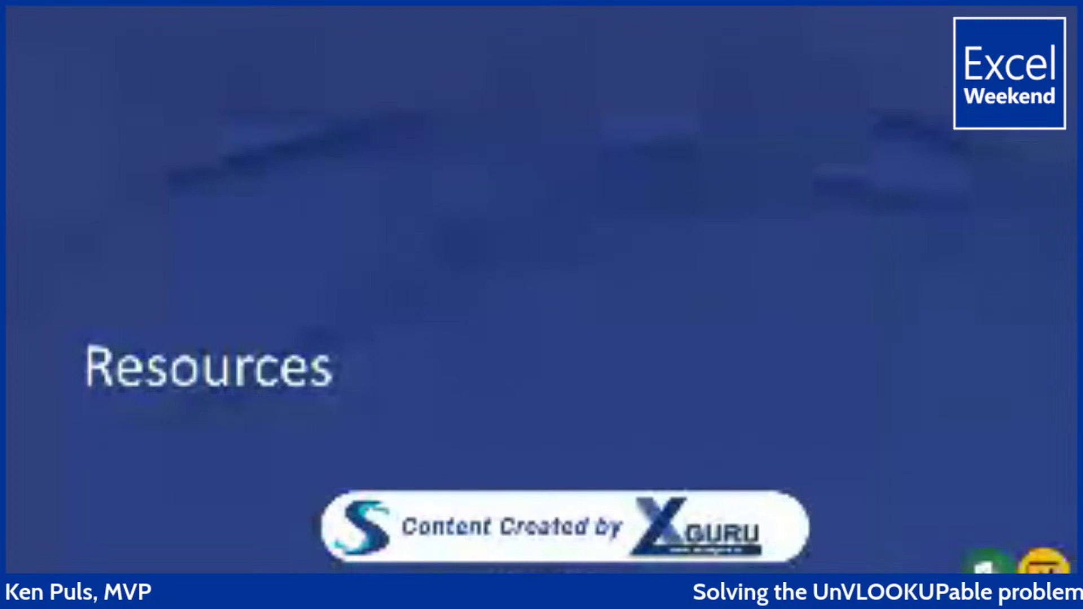
pyautogui.press('Right')
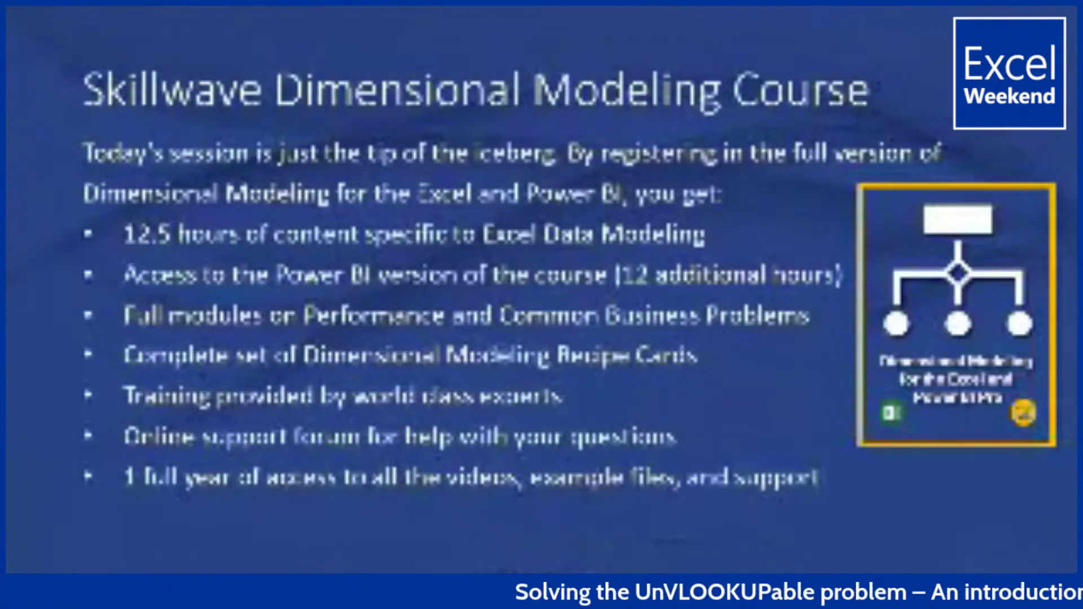